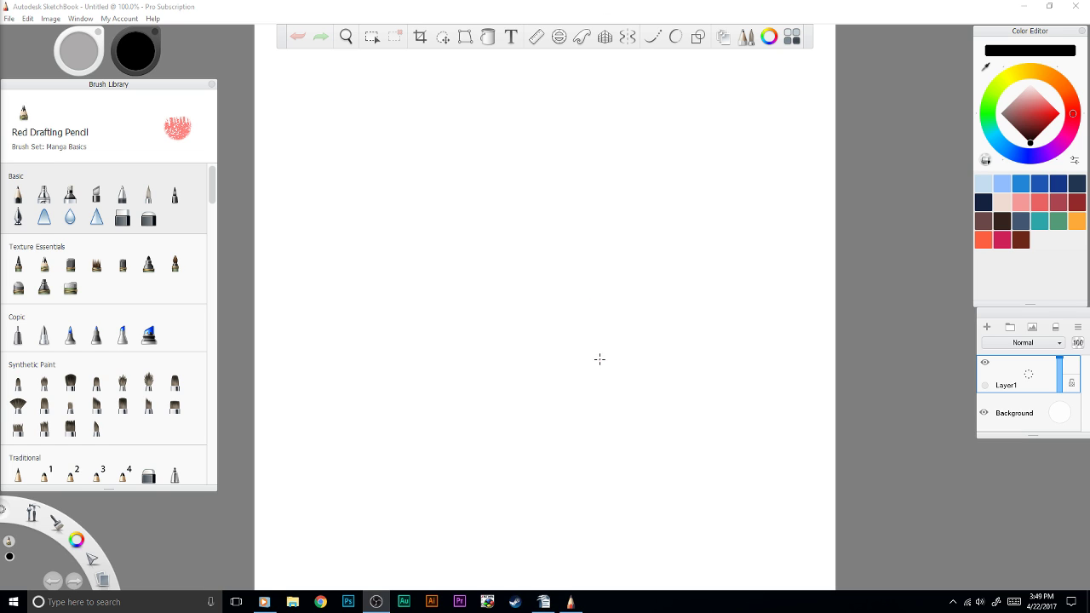
{"action": "left_click", "coordinate": [10, 18]}
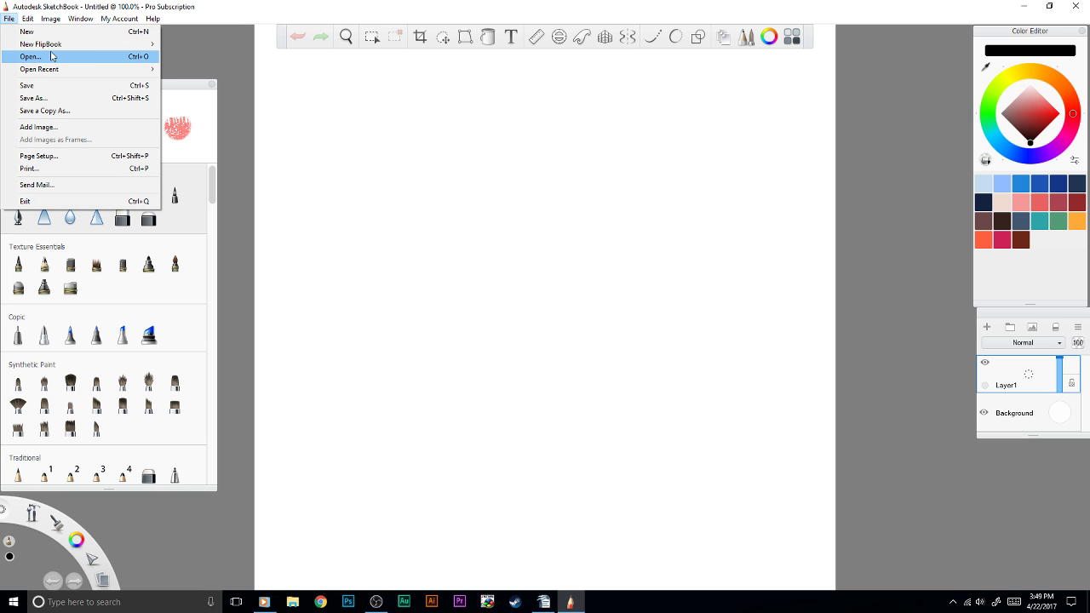
{"action": "mouse_move", "coordinate": [122, 44]}
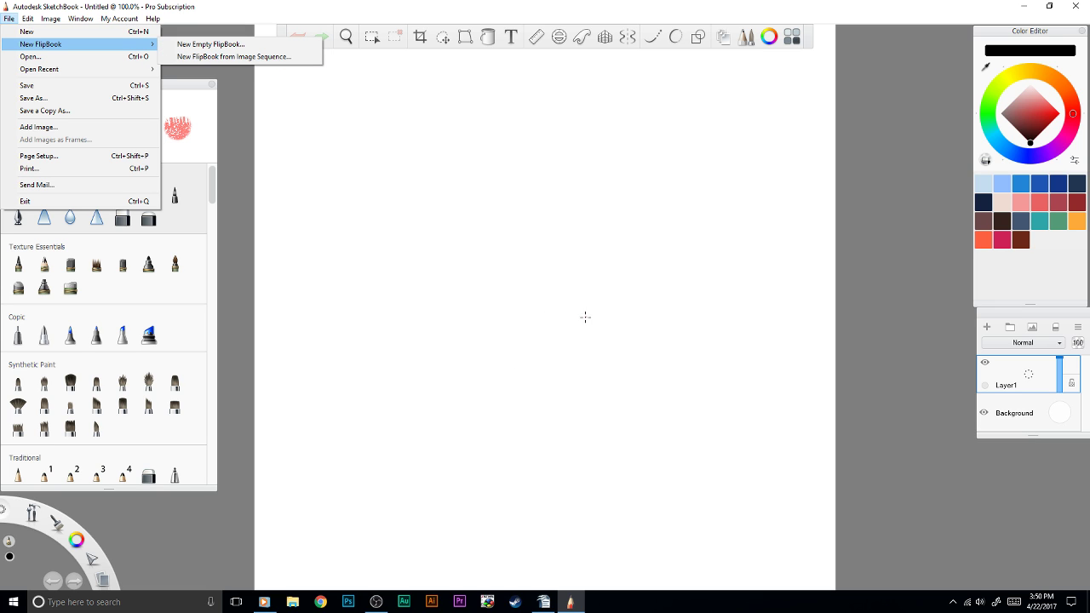
{"action": "left_click", "coordinate": [896, 222]}
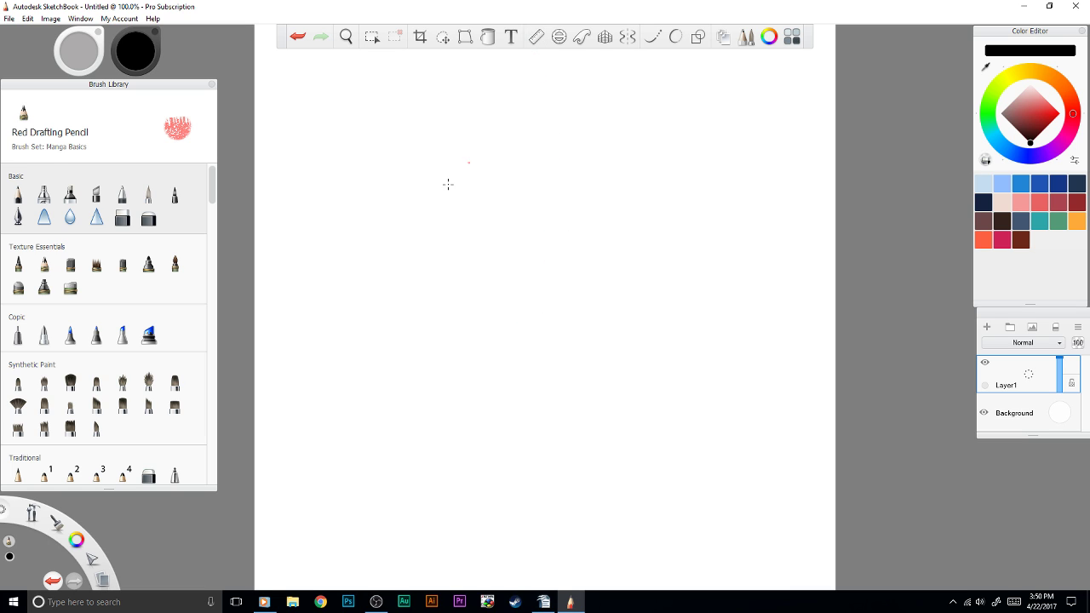
Step: Find the Manga Basics set in the brush library, where the Red Drafting Pencil is located
{"action": "mouse_move", "coordinate": [213, 187]}
{"action": "left_mouse_down"}
{"action": "mouse_move", "coordinate": [211, 312]}
{"action": "mouse_move", "coordinate": [213, 182]}
{"action": "left_mouse_up"}
{"action": "mouse_move", "coordinate": [196, 185]}
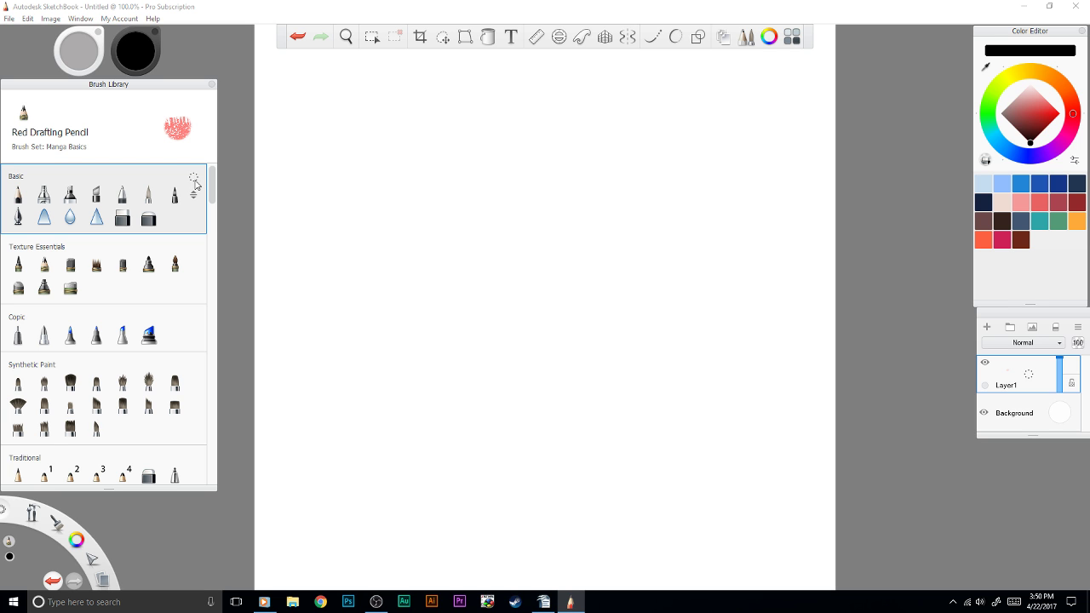
{"action": "left_click_drag", "start_coordinate": [210, 189], "coordinate": [210, 469]}
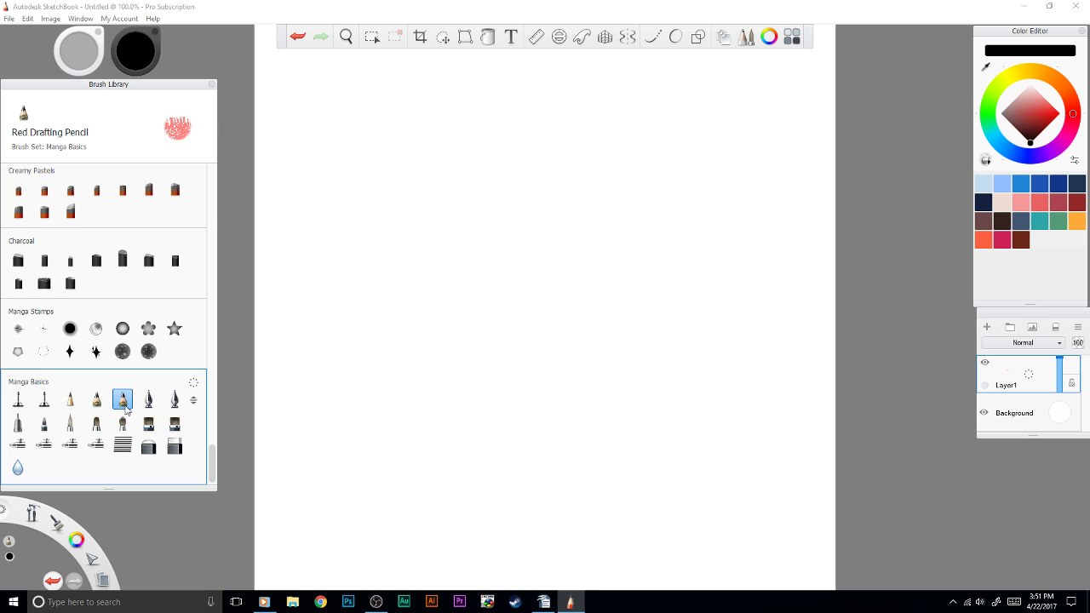
{"action": "left_click", "coordinate": [354, 283]}
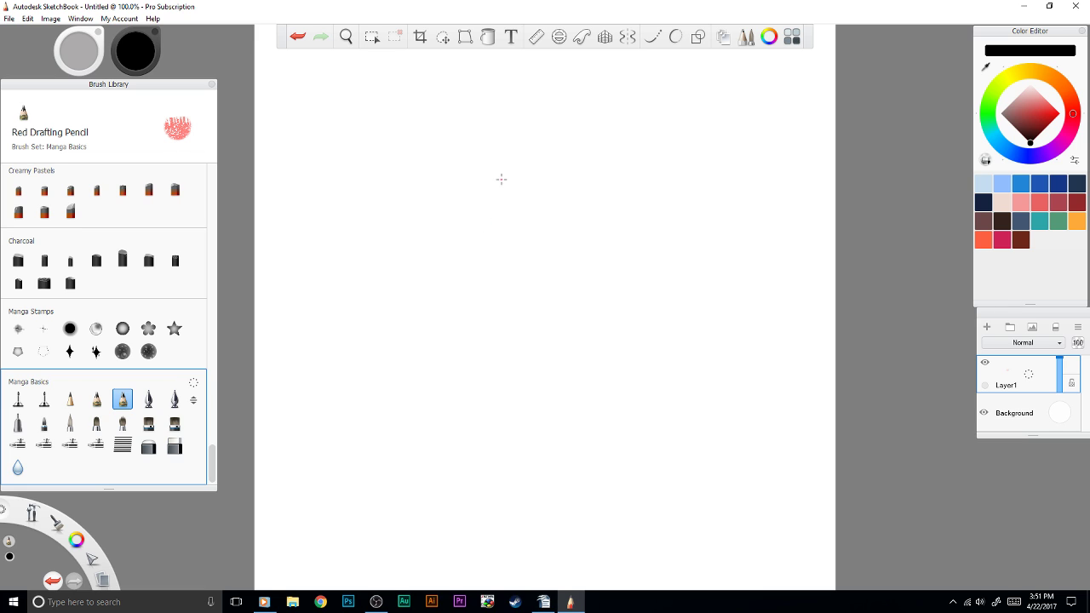
Step: Turn on the straight ruler guide and adjust its ends and position until it lies horizontally across the lower part of the canvas
{"action": "left_click", "coordinate": [536, 37]}
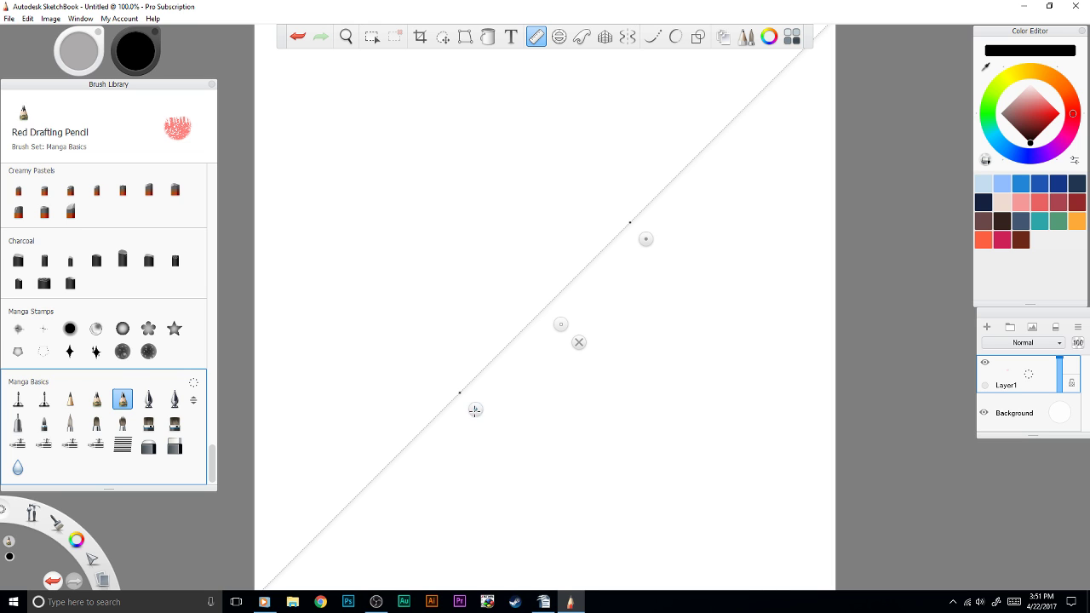
{"action": "left_click_drag", "start_coordinate": [475, 411], "coordinate": [395, 359]}
{"action": "left_click_drag", "start_coordinate": [639, 244], "coordinate": [639, 245]}
{"action": "left_click_drag", "start_coordinate": [695, 276], "coordinate": [722, 308]}
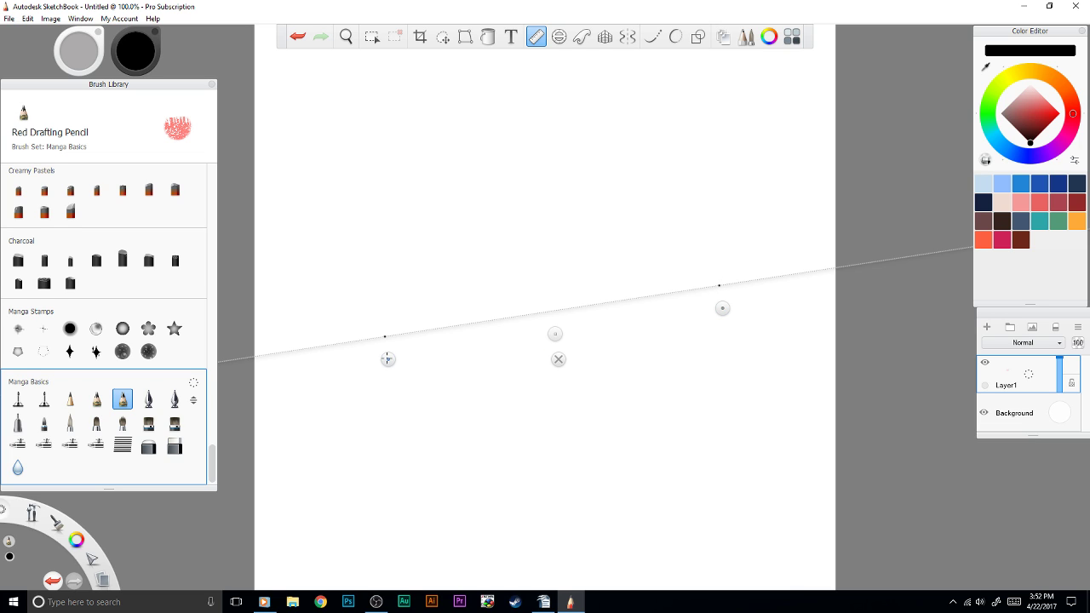
{"action": "left_click_drag", "start_coordinate": [388, 358], "coordinate": [379, 436]}
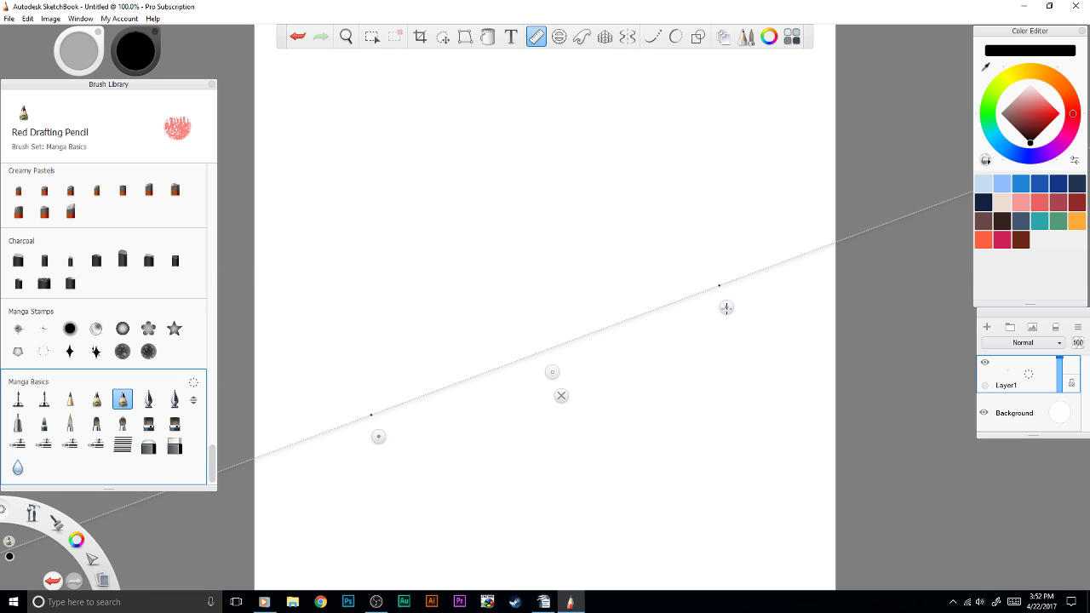
{"action": "left_click_drag", "start_coordinate": [726, 307], "coordinate": [728, 310]}
{"action": "left_click_drag", "start_coordinate": [383, 434], "coordinate": [349, 334]}
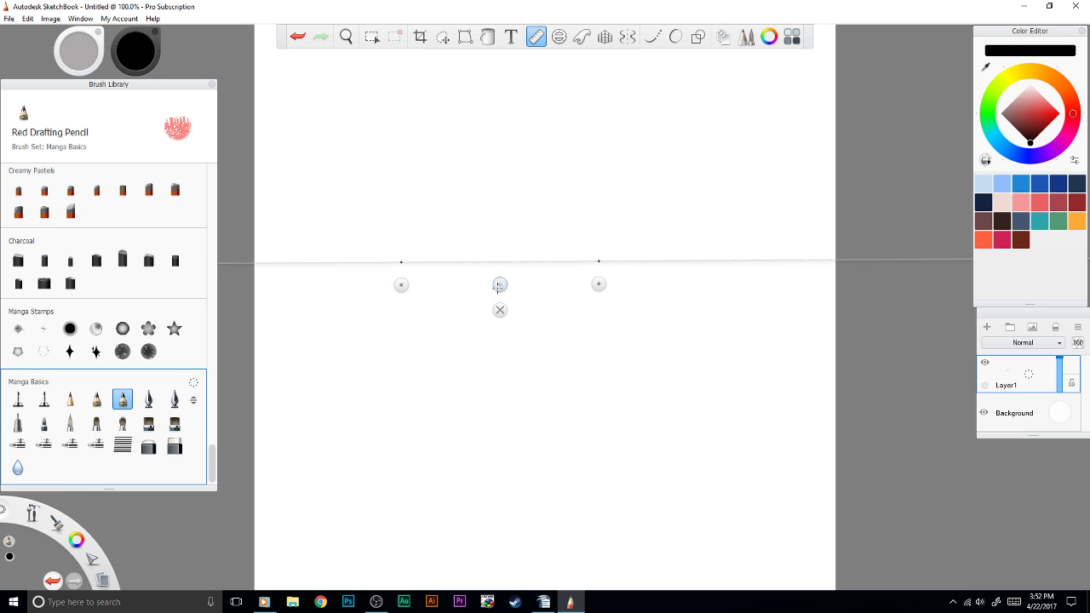
{"action": "left_click_drag", "start_coordinate": [499, 287], "coordinate": [549, 408]}
{"action": "left_click_drag", "start_coordinate": [465, 418], "coordinate": [463, 418]}
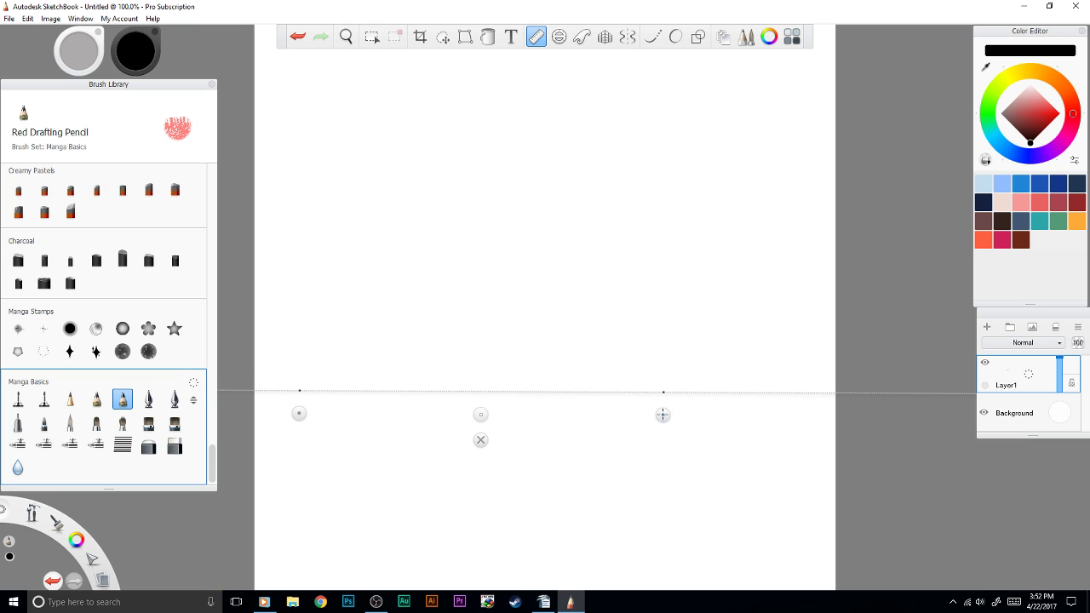
{"action": "left_click_drag", "start_coordinate": [662, 415], "coordinate": [797, 413]}
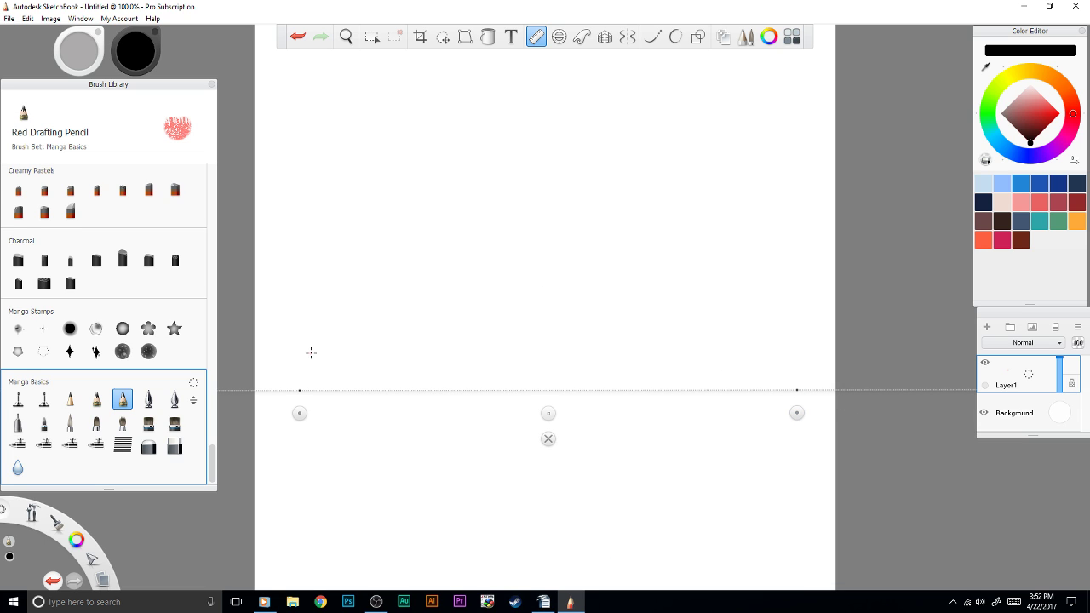
Step: Trace a red pencil line along the full width of the ruler and erase it again
{"action": "left_click_drag", "start_coordinate": [275, 331], "coordinate": [589, 331]}
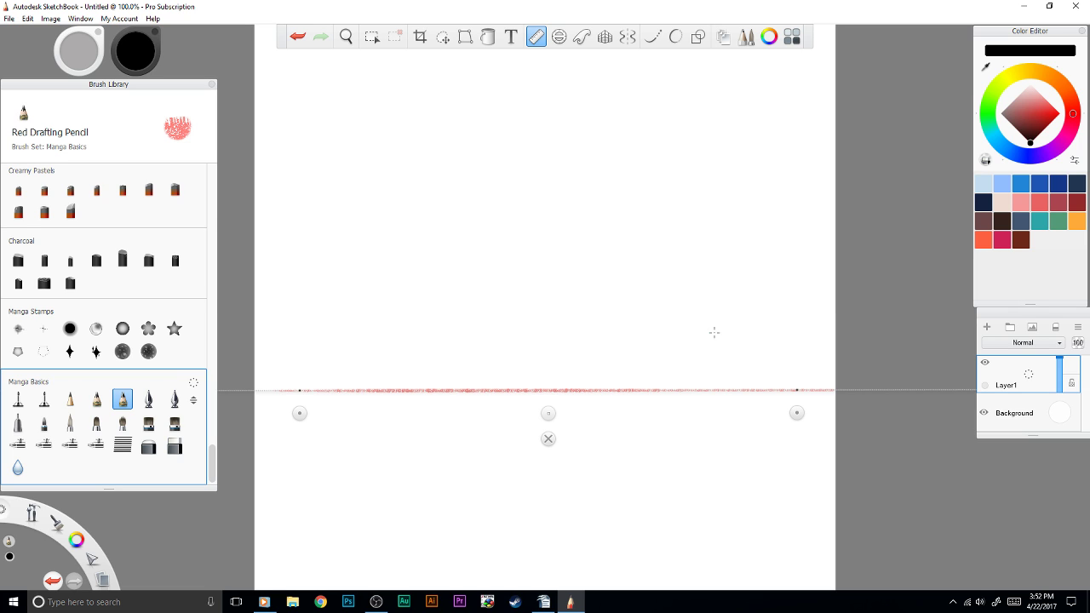
{"action": "key", "text": "e"}
{"action": "left_click_drag", "start_coordinate": [752, 438], "coordinate": [755, 448]}
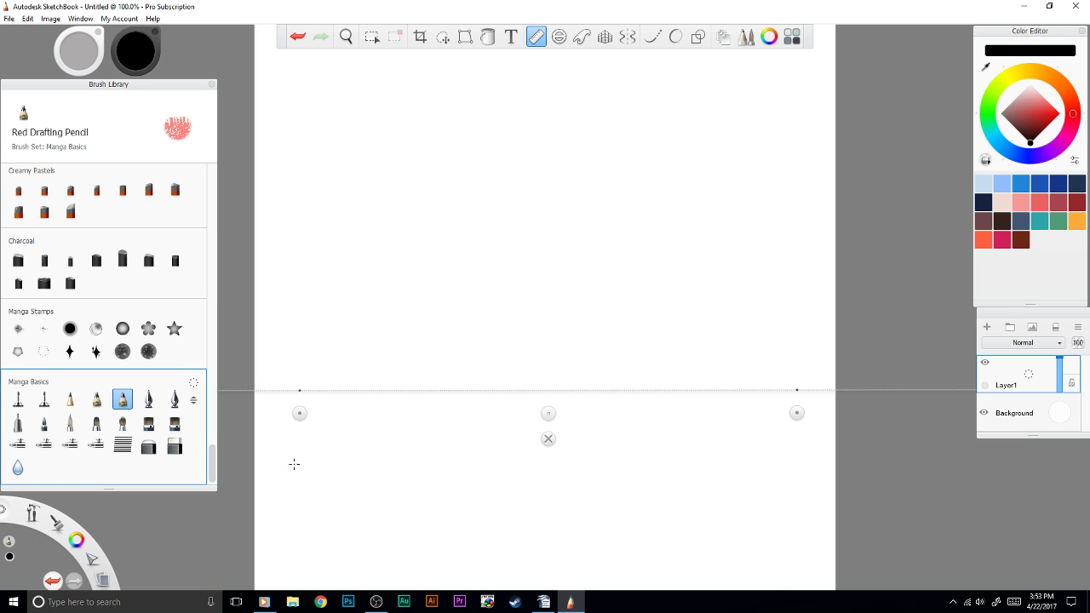
Step: Draw two parallel horizontal red pencil lines across the canvas with the ruler, the second a little below the first
{"action": "left_click_drag", "start_coordinate": [294, 464], "coordinate": [825, 491]}
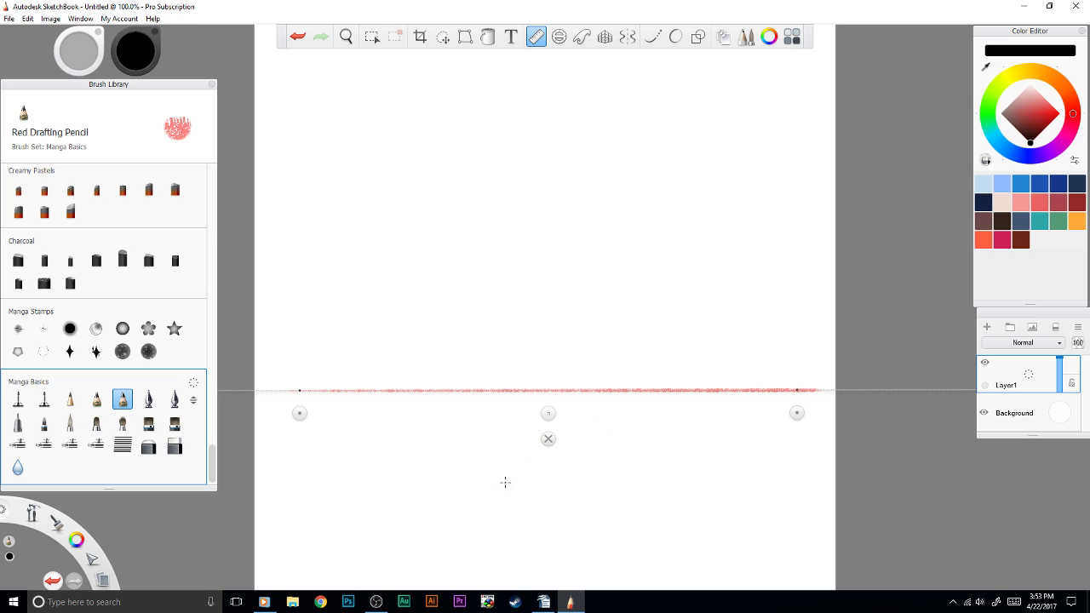
{"action": "left_click_drag", "start_coordinate": [547, 413], "coordinate": [575, 458]}
{"action": "left_click_drag", "start_coordinate": [298, 518], "coordinate": [826, 518]}
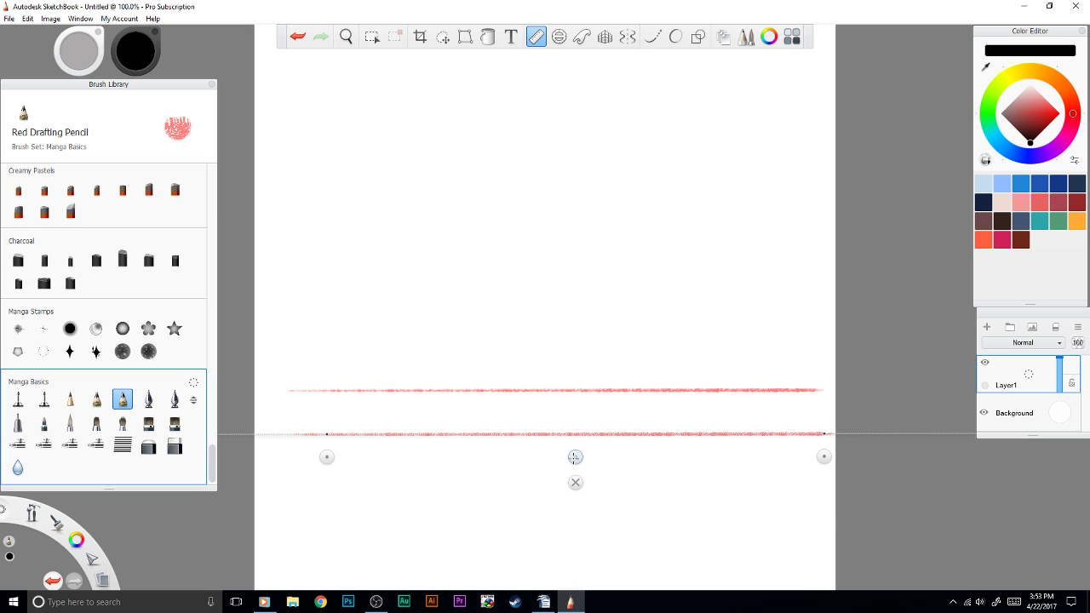
Step: Erase both horizontal red lines, guiding the eraser along the ruler placed over each line
{"action": "left_click_drag", "start_coordinate": [575, 458], "coordinate": [616, 414]}
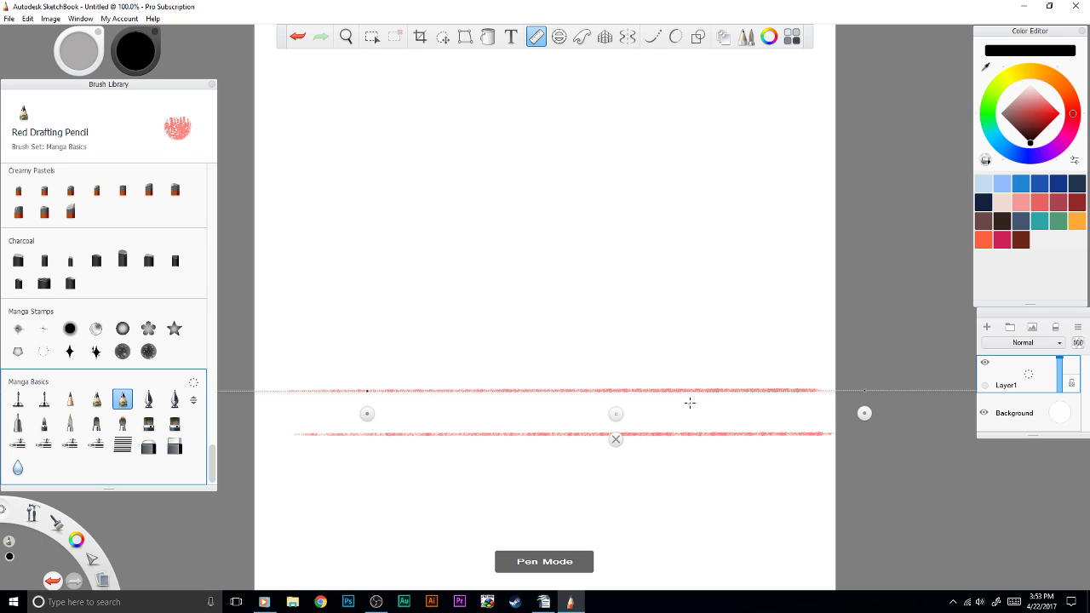
{"action": "key", "text": "ctrl+z"}
{"action": "key", "text": "ctrl+z"}
{"action": "key", "text": "ctrl+z"}
{"action": "key", "text": "ctrl+z"}
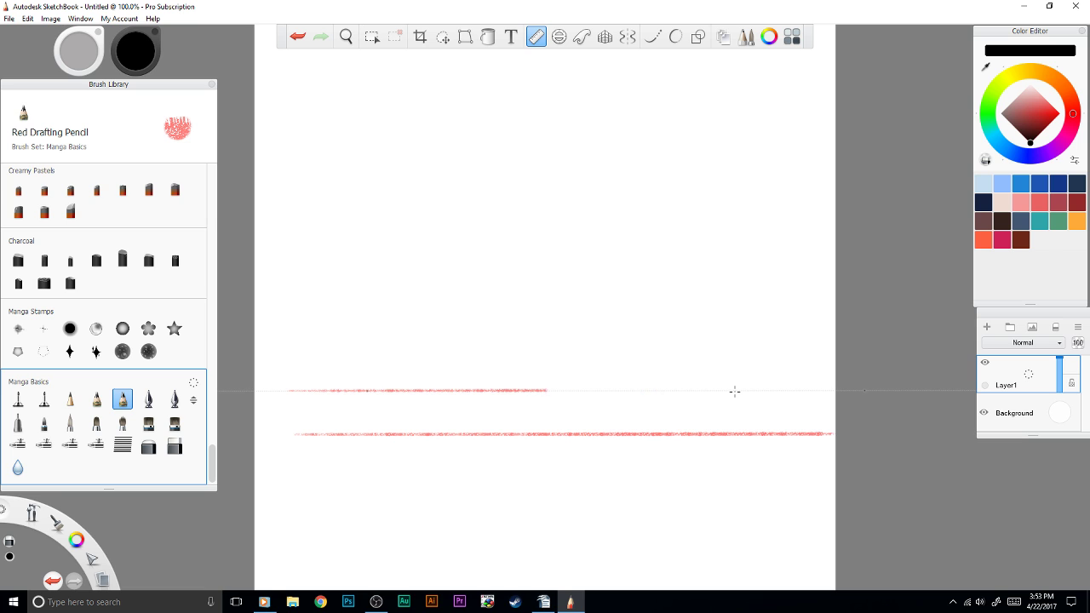
{"action": "key", "text": "ctrl+z"}
{"action": "key", "text": "ctrl+z"}
{"action": "mouse_move", "coordinate": [760, 402]}
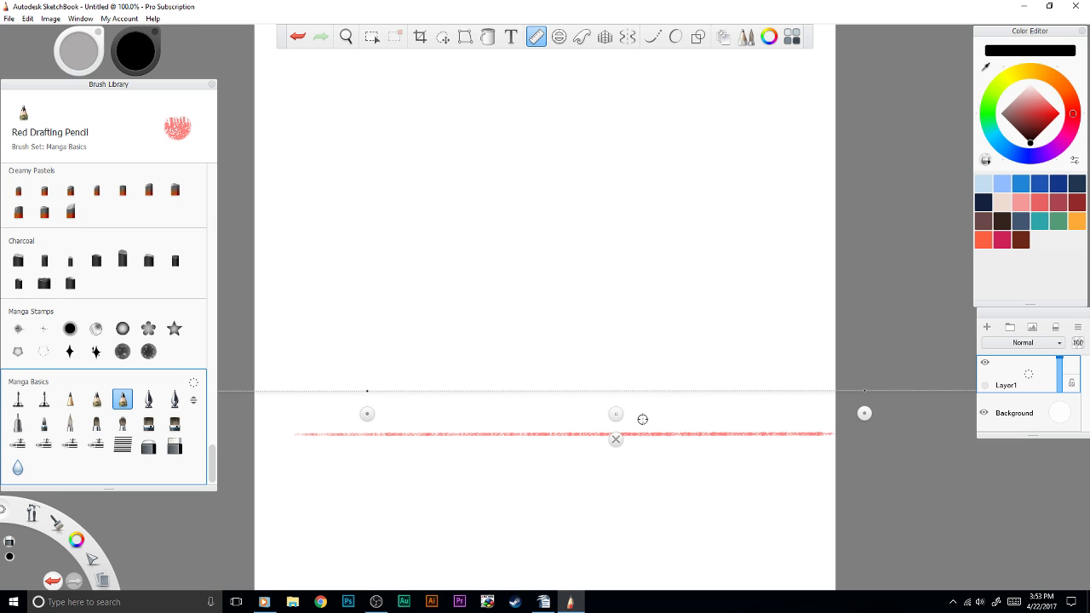
{"action": "left_click_drag", "start_coordinate": [642, 419], "coordinate": [613, 417]}
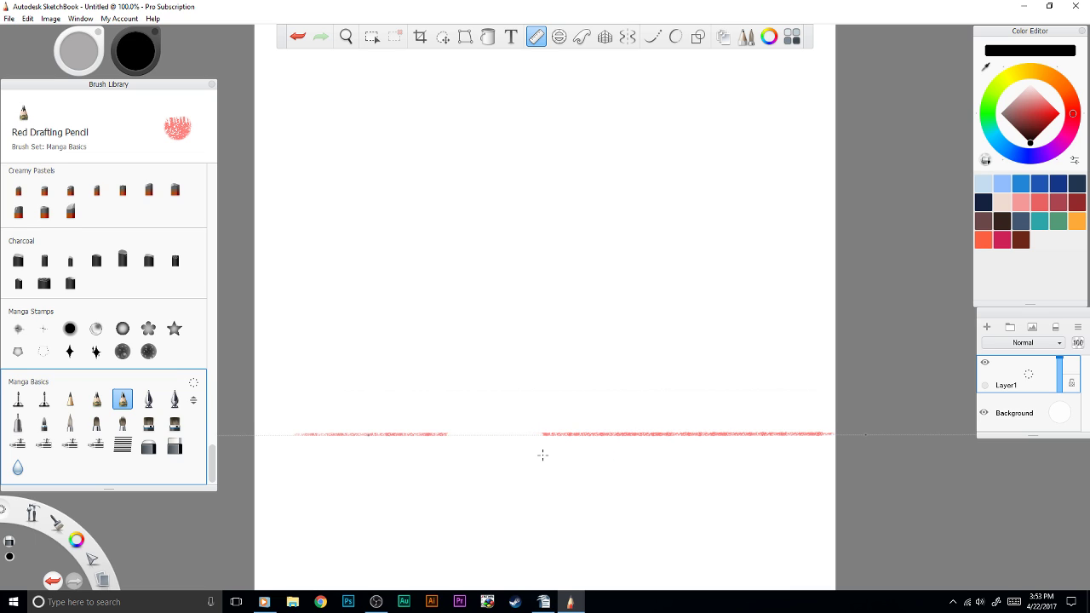
{"action": "key", "text": "ctrl+z"}
{"action": "key", "text": "ctrl+z"}
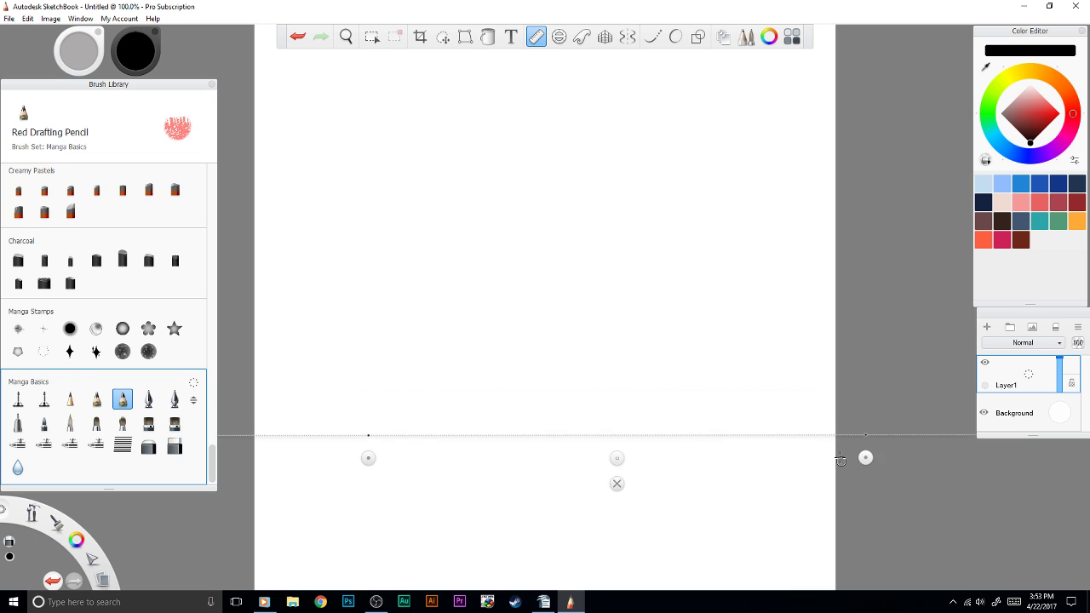
Step: Turn on the ellipse guide, make it rounder and smaller, and place it tilted up to the right just below the canvas centre
{"action": "left_click", "coordinate": [559, 37]}
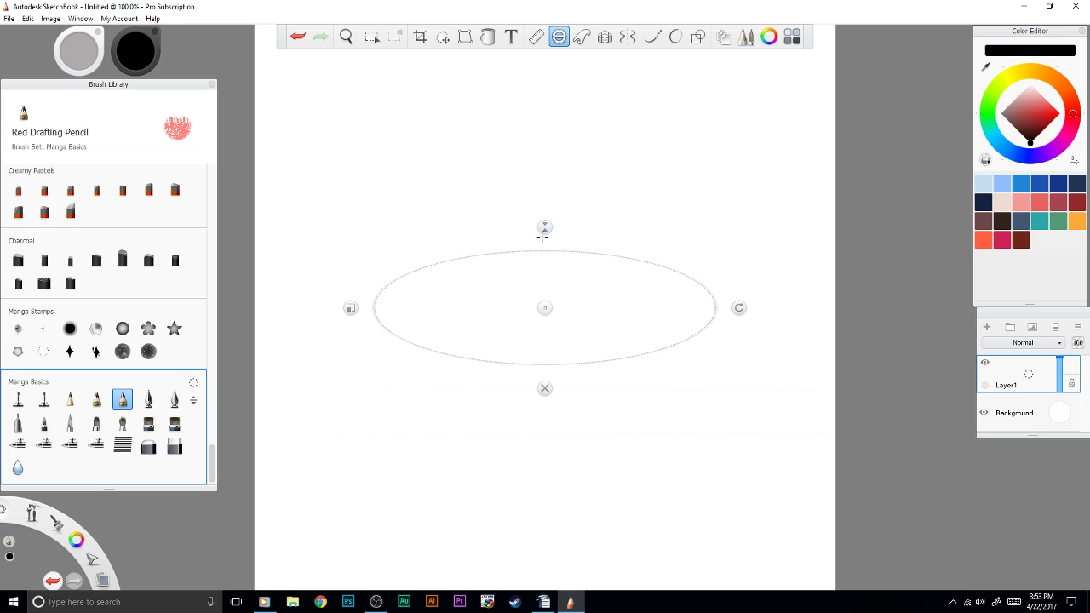
{"action": "left_click_drag", "start_coordinate": [542, 233], "coordinate": [545, 189]}
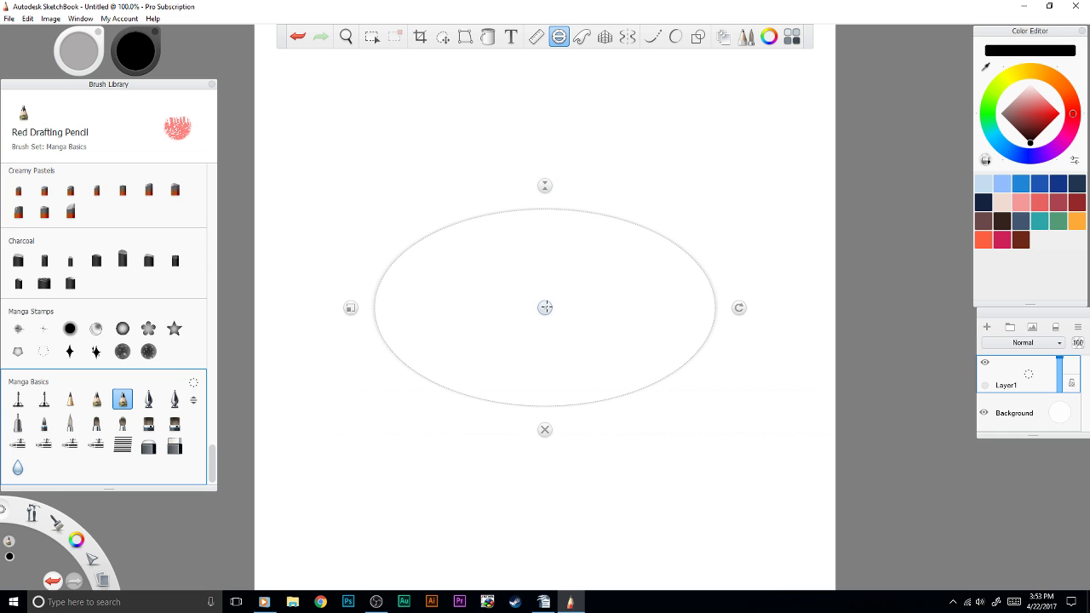
{"action": "left_click_drag", "start_coordinate": [545, 308], "coordinate": [567, 372]}
{"action": "mouse_move", "coordinate": [390, 372]}
{"action": "left_mouse_down"}
{"action": "mouse_move", "coordinate": [369, 372]}
{"action": "mouse_move", "coordinate": [410, 372]}
{"action": "left_mouse_up"}
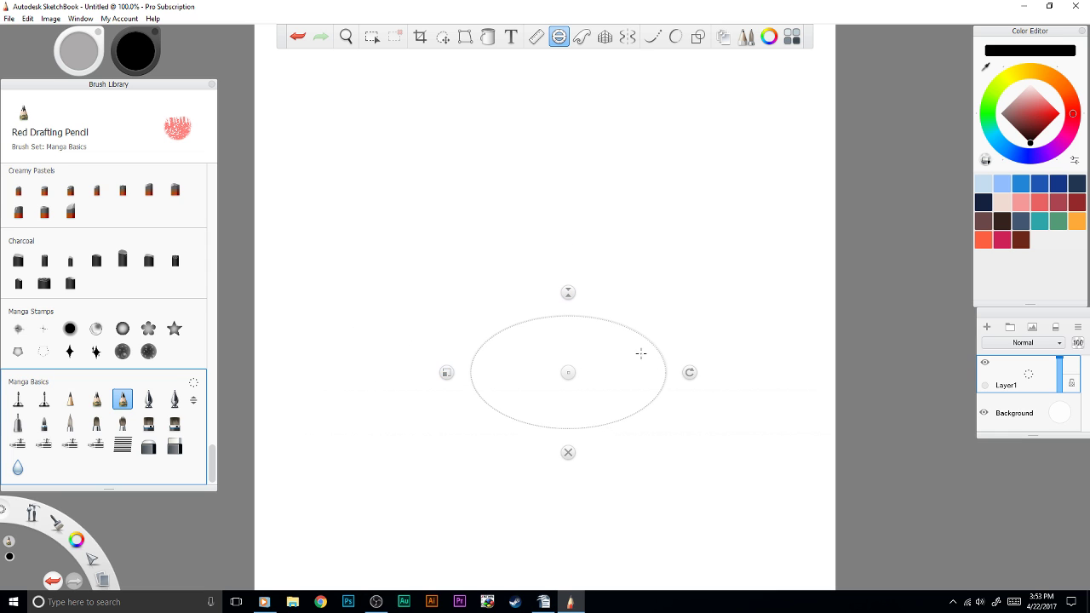
{"action": "left_click_drag", "start_coordinate": [689, 372], "coordinate": [638, 309]}
Step: Trace the whole outline of the tilted ellipse guide with the red pencil
{"action": "left_click_drag", "start_coordinate": [554, 314], "coordinate": [630, 299]}
{"action": "left_click_drag", "start_coordinate": [687, 324], "coordinate": [709, 308]}
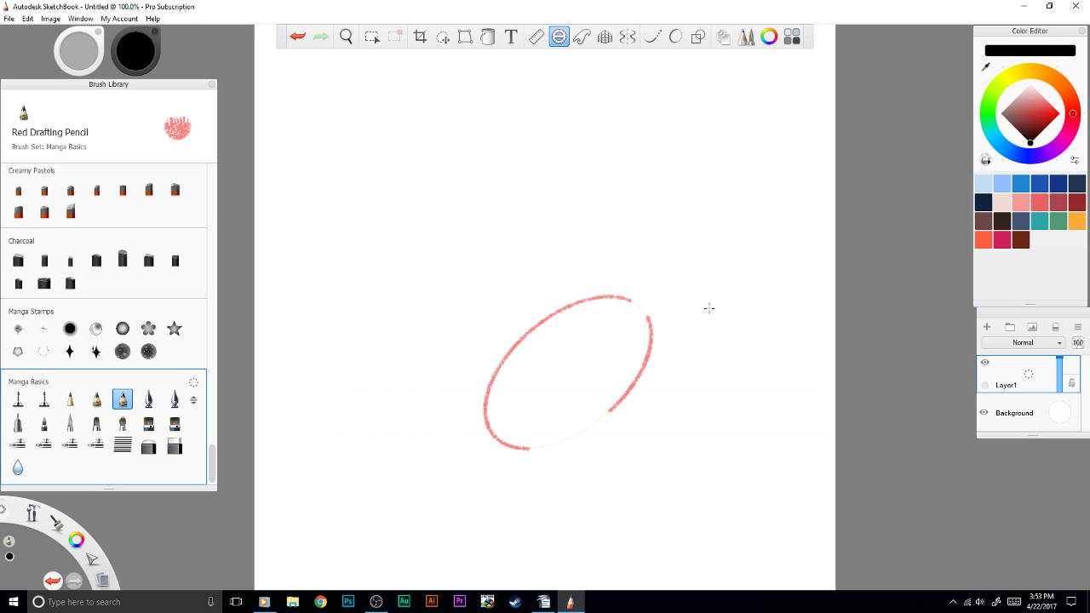
{"action": "left_click_drag", "start_coordinate": [609, 494], "coordinate": [459, 548]}
Step: Erase the red ellipse along its guide and close the ellipse guide
{"action": "key", "text": "e"}
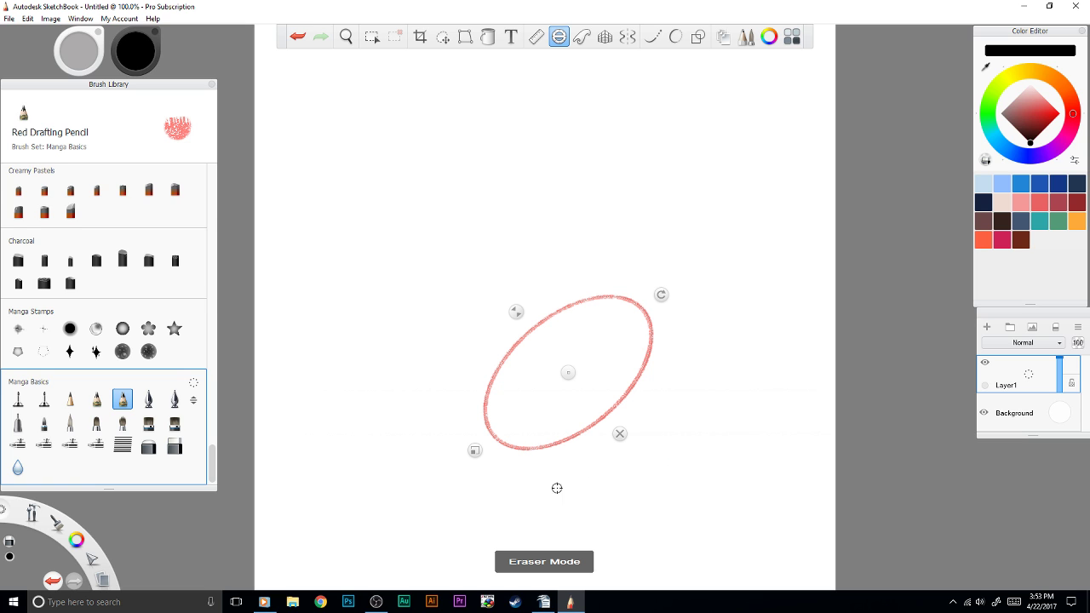
{"action": "left_click_drag", "start_coordinate": [556, 486], "coordinate": [545, 504]}
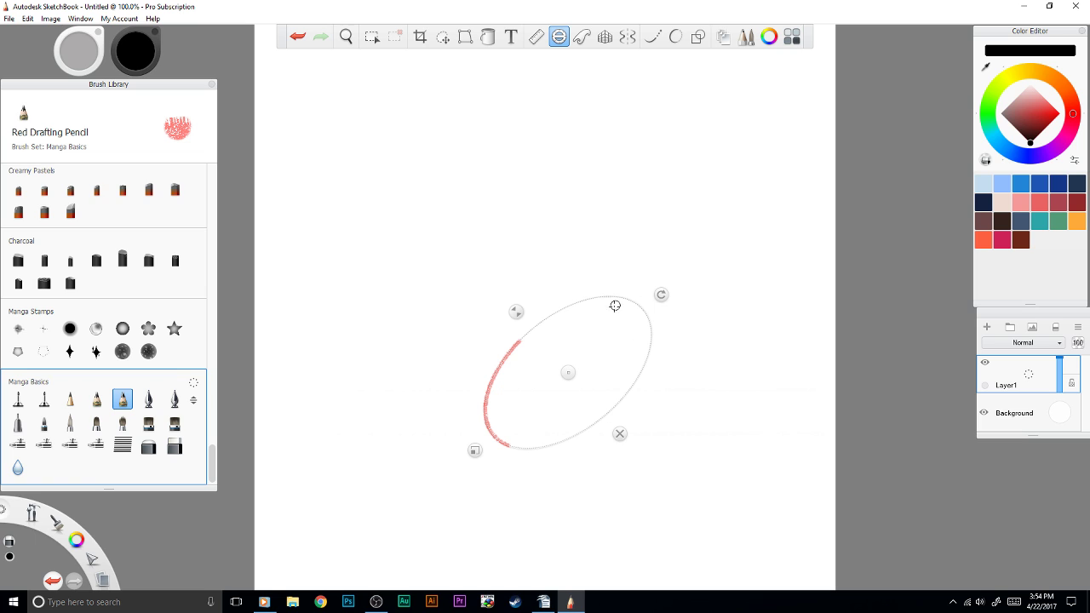
{"action": "left_click", "coordinate": [619, 433]}
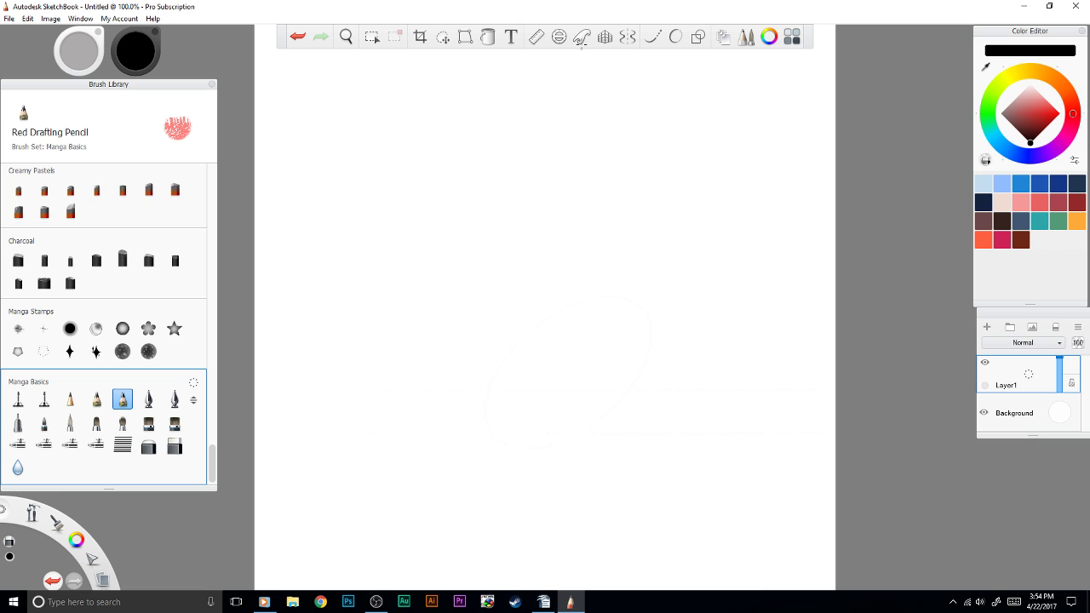
Step: Turn on the French curve guide and trace a short red arc along its concave right-hand section
{"action": "left_click", "coordinate": [582, 40]}
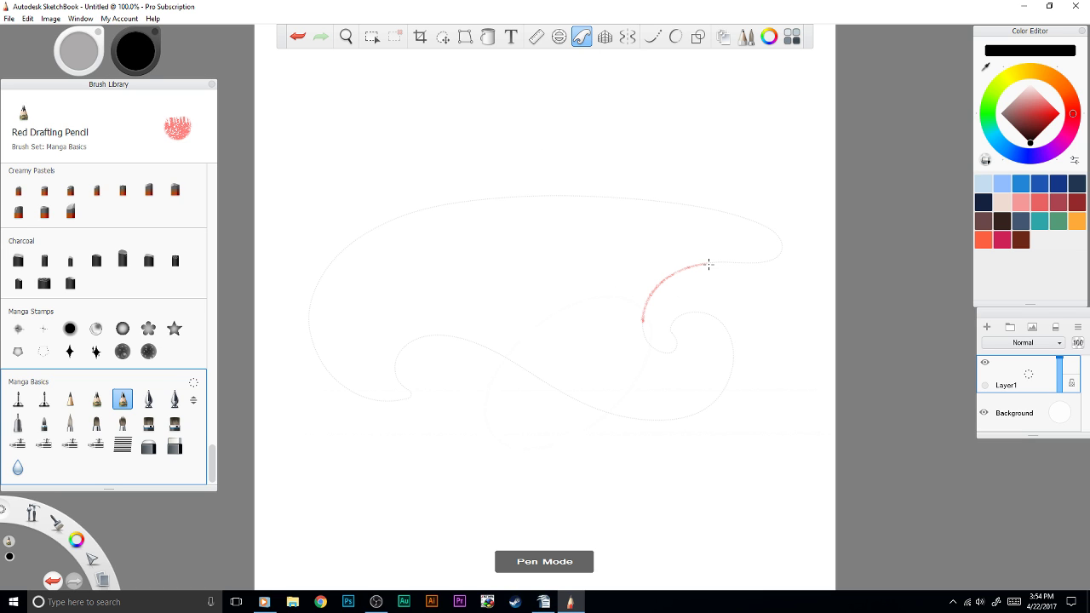
{"action": "left_click_drag", "start_coordinate": [709, 265], "coordinate": [717, 262]}
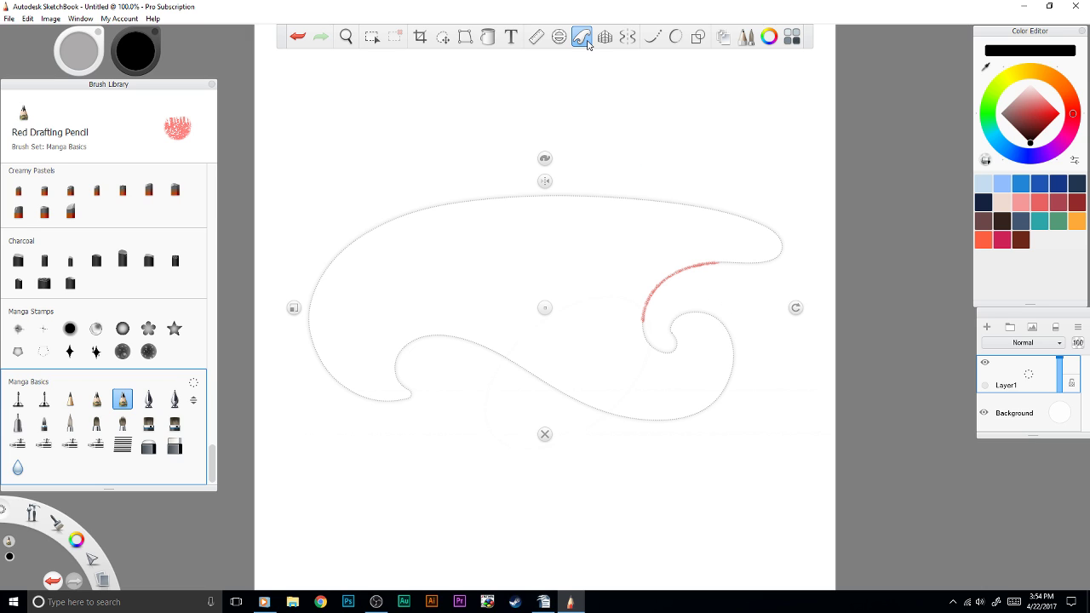
Step: Cycle the French curve to the template with a large rounded right lobe and trace that lobe's outer right edge in red
{"action": "left_click", "coordinate": [547, 157]}
{"action": "left_click", "coordinate": [550, 156]}
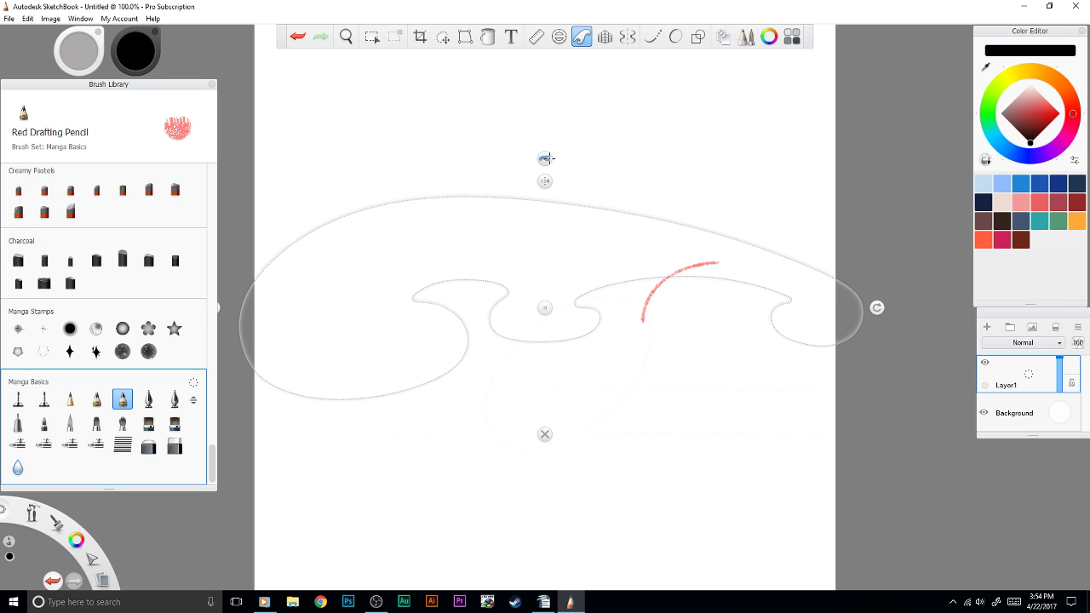
{"action": "left_click", "coordinate": [549, 156]}
{"action": "left_click", "coordinate": [552, 153]}
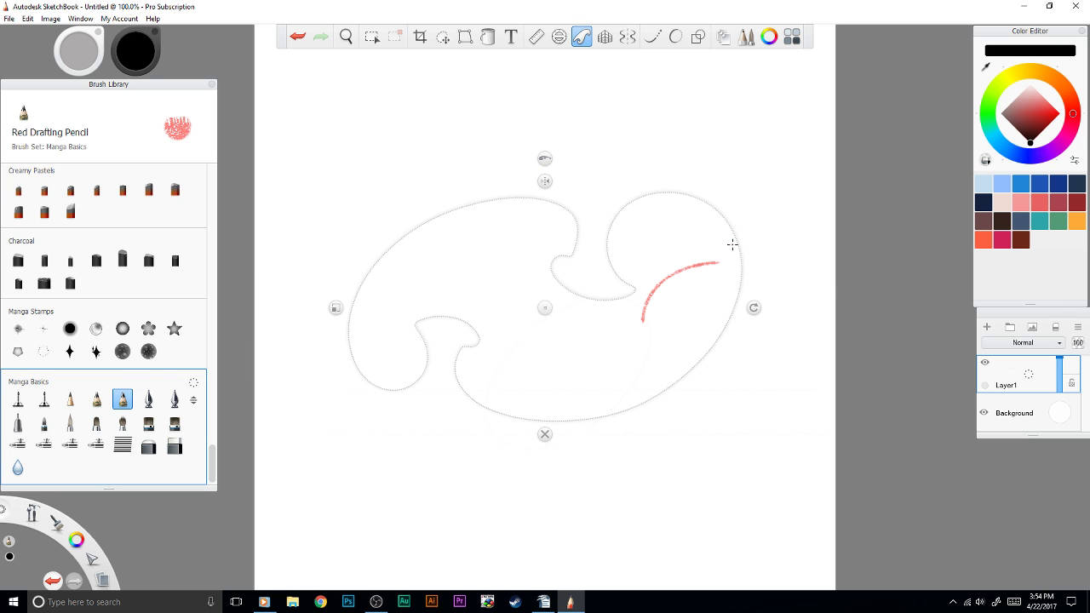
{"action": "left_click_drag", "start_coordinate": [742, 250], "coordinate": [612, 455]}
Step: Rotate the French curve clockwise, shrink it and mirror it, placing it to the left of the two red strokes
{"action": "left_click_drag", "start_coordinate": [754, 307], "coordinate": [754, 307]}
{"action": "left_click", "coordinate": [542, 415]}
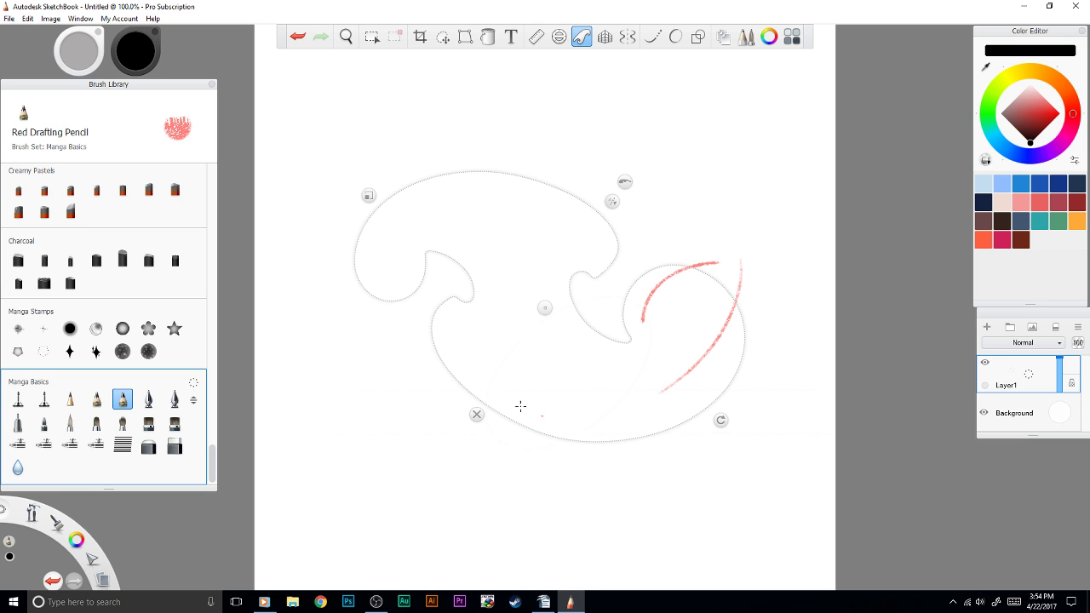
{"action": "left_click", "coordinate": [370, 196]}
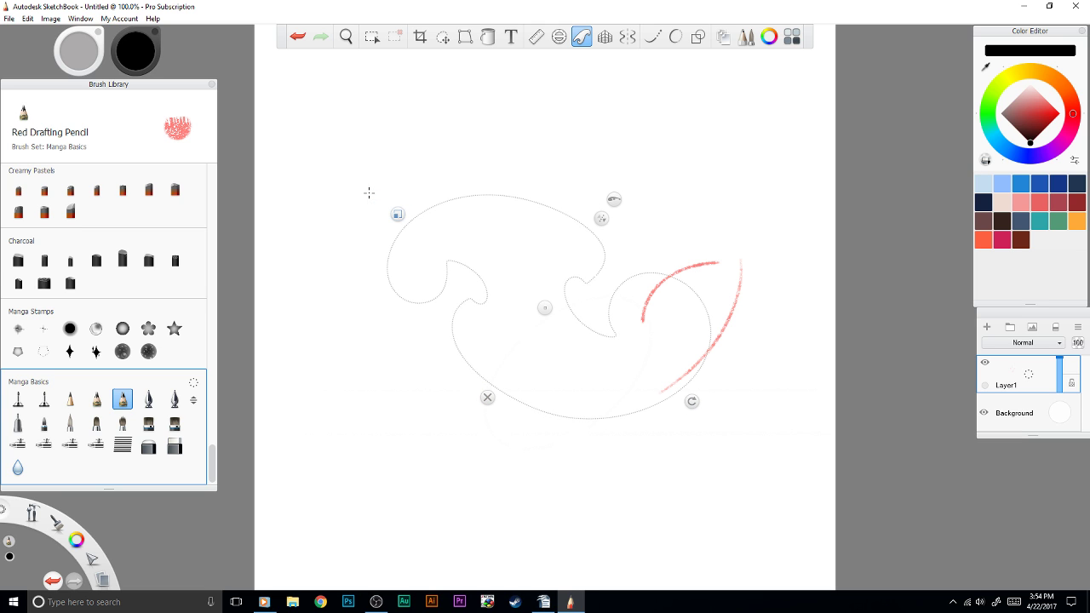
{"action": "left_click_drag", "start_coordinate": [545, 307], "coordinate": [547, 309]}
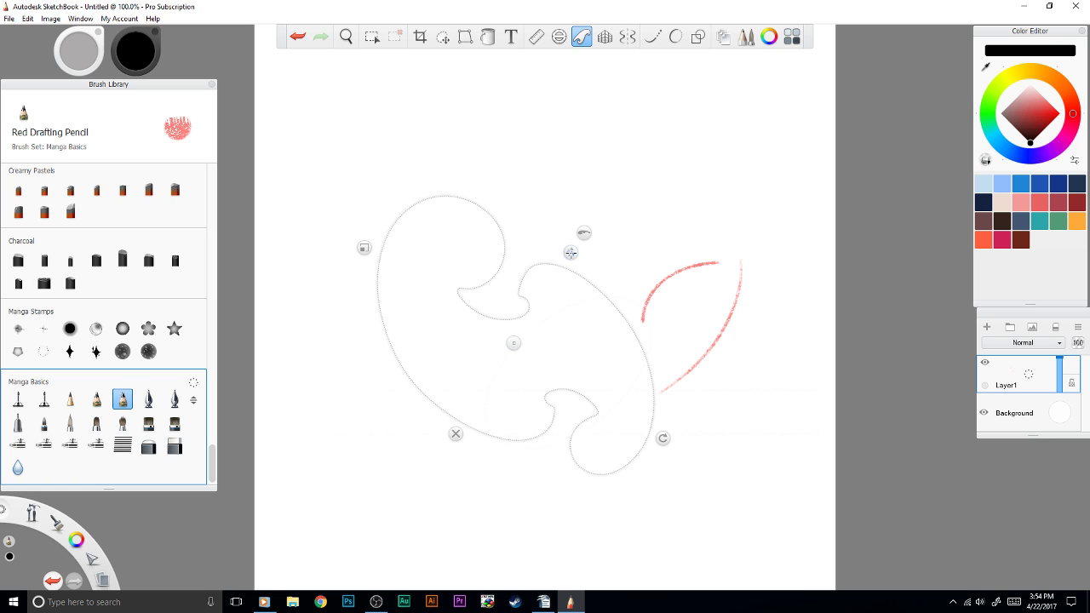
Step: Cycle the French curve through its other templates and close the French curve guide
{"action": "left_click_drag", "start_coordinate": [583, 234], "coordinate": [587, 234]}
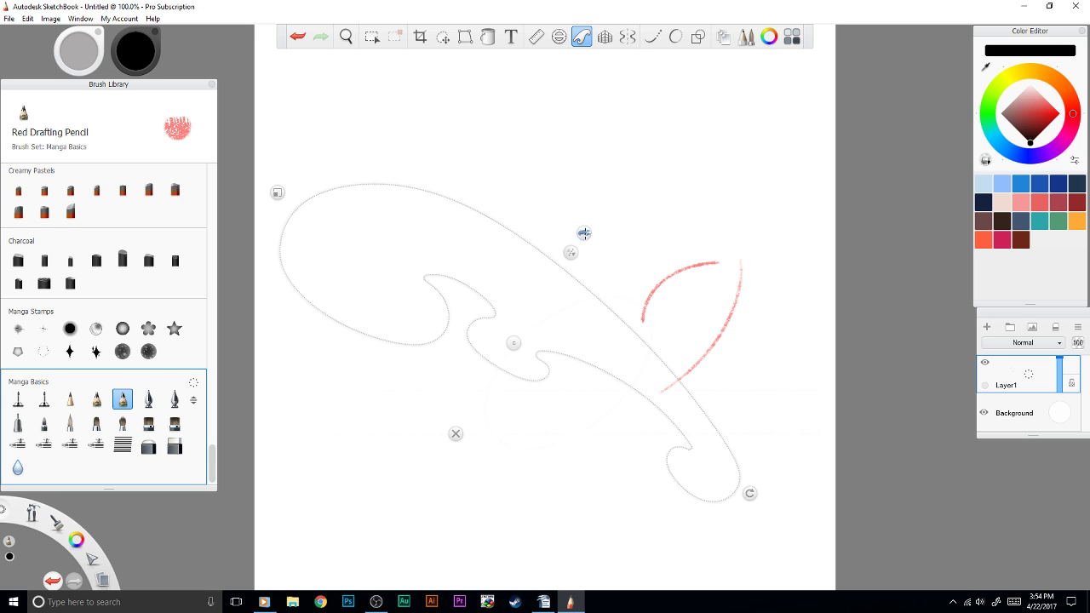
{"action": "left_click", "coordinate": [584, 233]}
{"action": "left_click", "coordinate": [584, 232]}
{"action": "left_click", "coordinate": [583, 232]}
{"action": "key", "text": "Escape"}
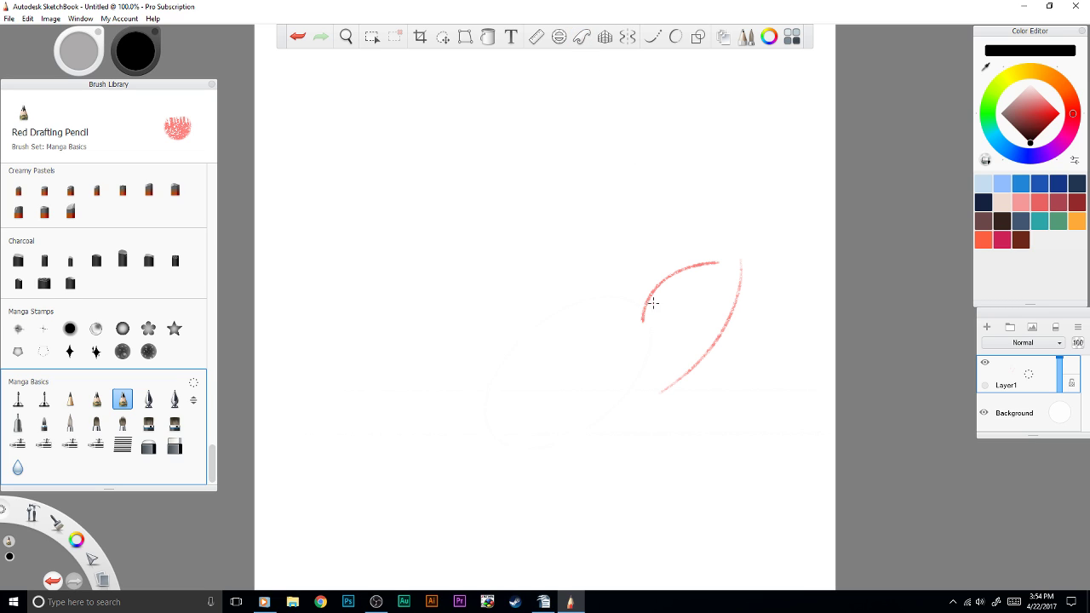
Step: Erase both curved red strokes from the canvas
{"action": "key", "text": "e"}
{"action": "left_click_drag", "start_coordinate": [653, 303], "coordinate": [648, 316]}
{"action": "left_click_drag", "start_coordinate": [703, 264], "coordinate": [680, 267]}
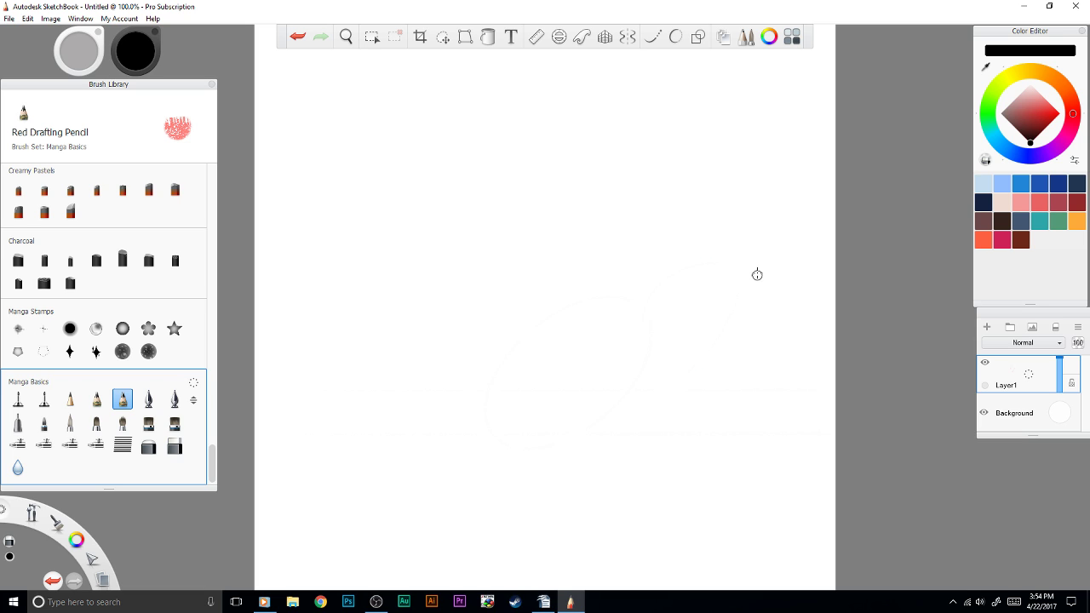
Step: Turn on the perspective guides, cycle through the two-point, three-point and fisheye modes, and settle on one-point mode
{"action": "left_click", "coordinate": [605, 36]}
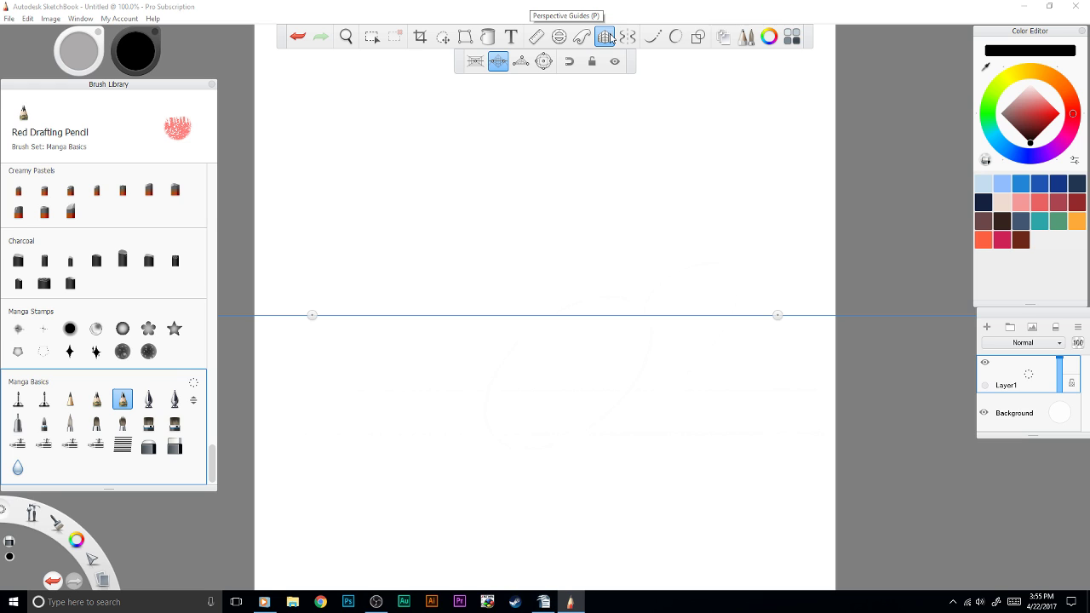
{"action": "left_click", "coordinate": [477, 61]}
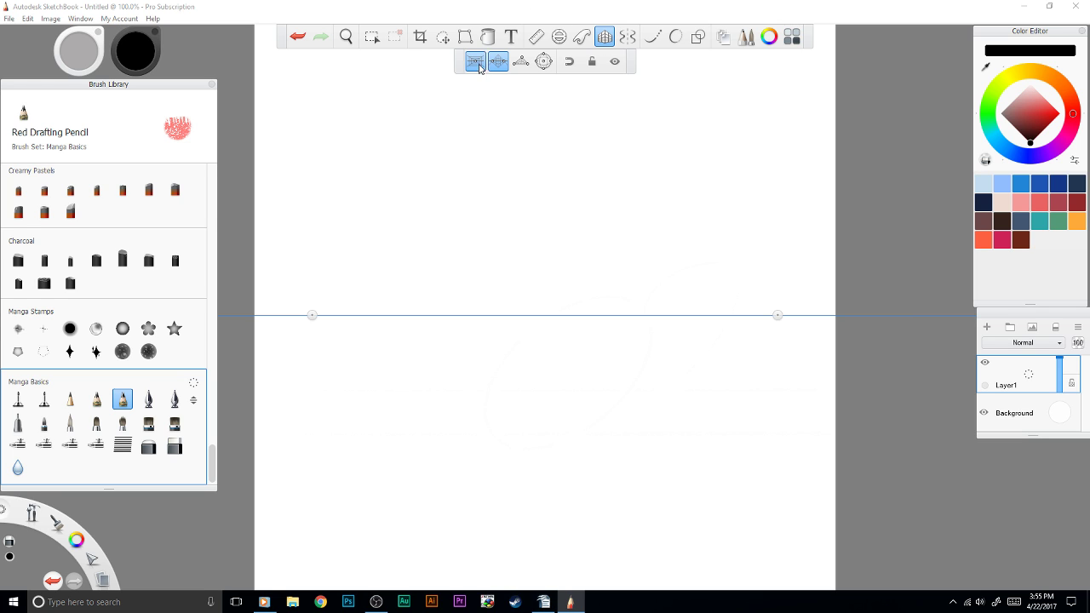
{"action": "left_click", "coordinate": [499, 60]}
{"action": "left_click", "coordinate": [521, 60]}
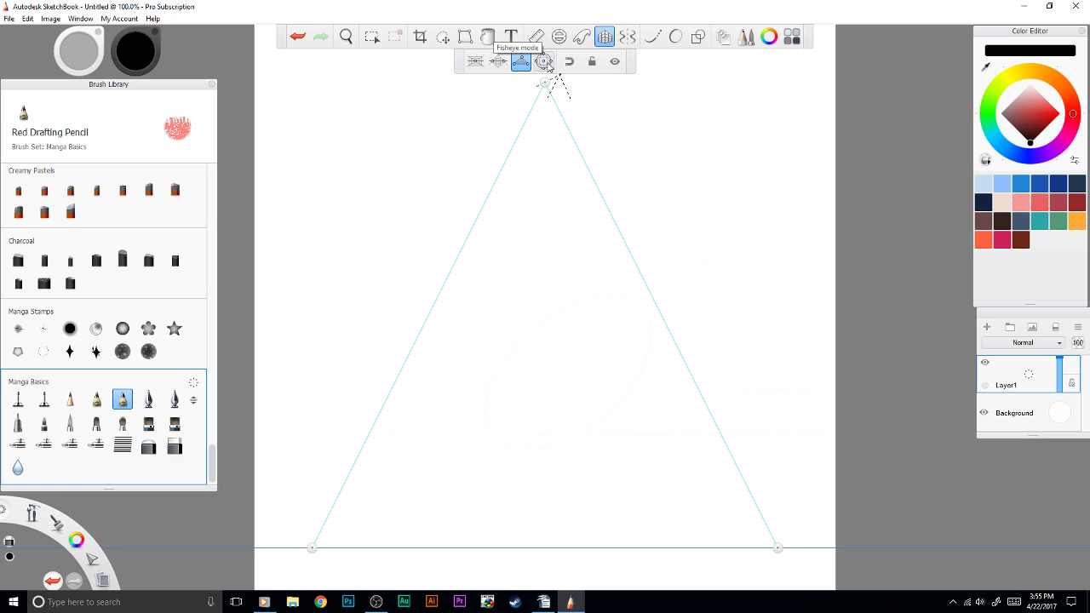
{"action": "left_click", "coordinate": [544, 61]}
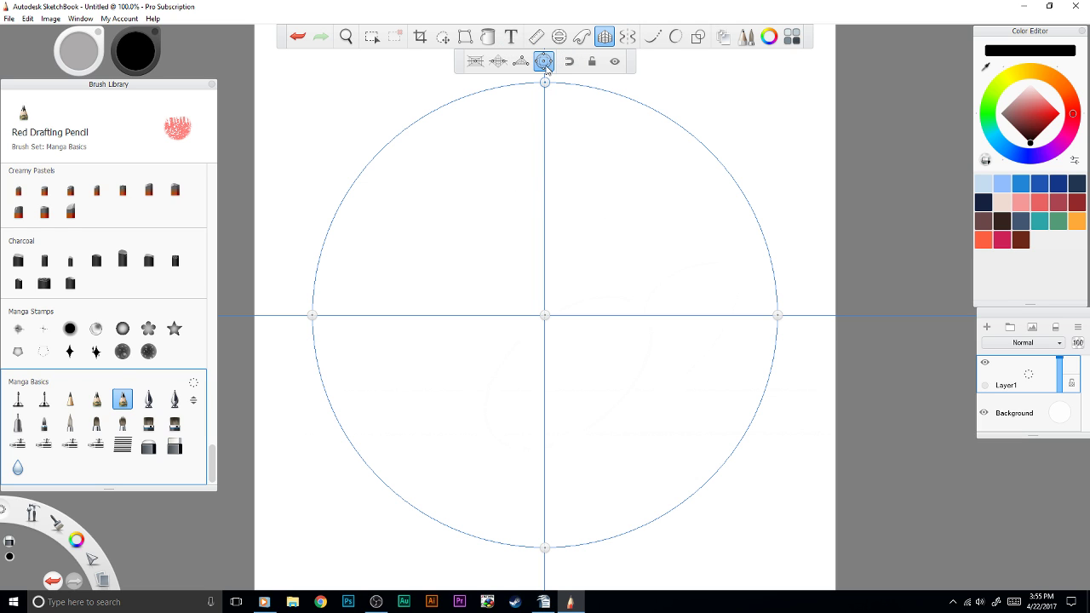
{"action": "left_click", "coordinate": [498, 62]}
{"action": "left_click", "coordinate": [475, 62]}
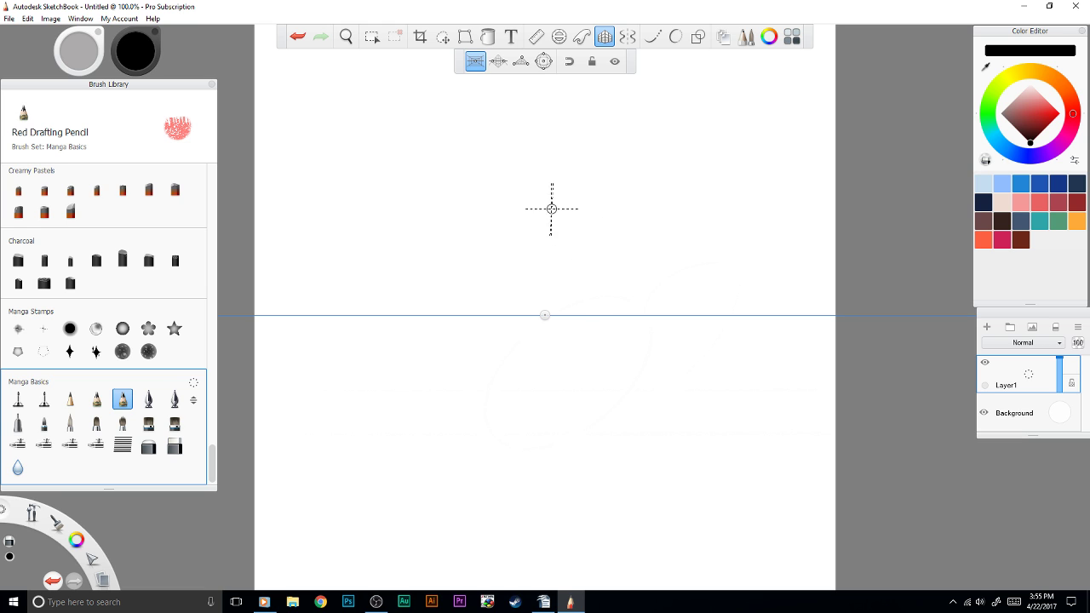
Step: Reposition the one-point vanishing point near the canvas centre and draw a small red rectangle around it, erasing the overshoot above its upper right corner
{"action": "left_click_drag", "start_coordinate": [545, 316], "coordinate": [580, 360]}
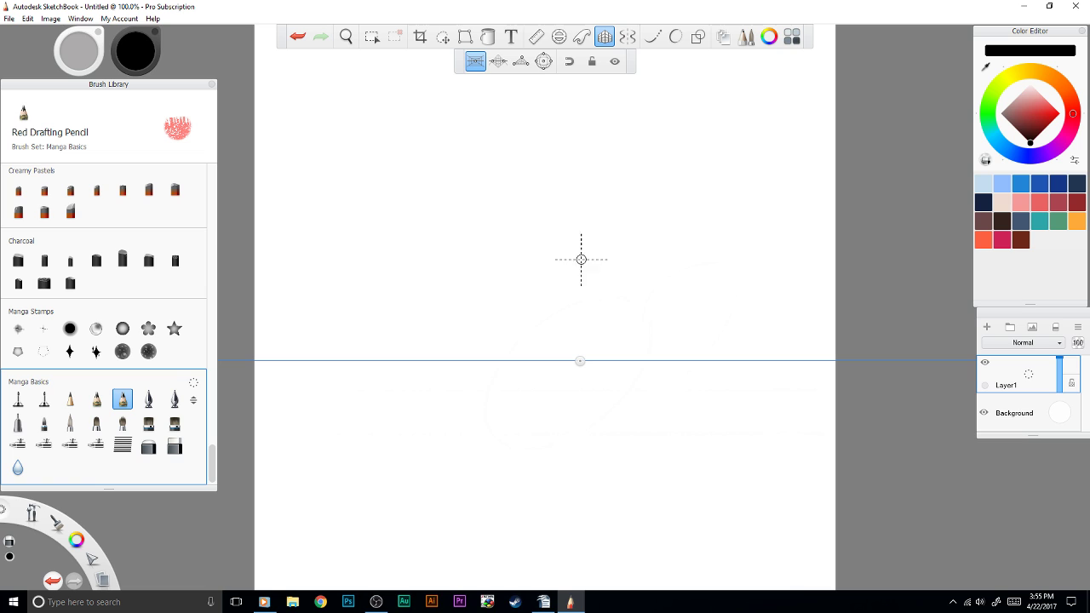
{"action": "left_click_drag", "start_coordinate": [580, 361], "coordinate": [559, 318]}
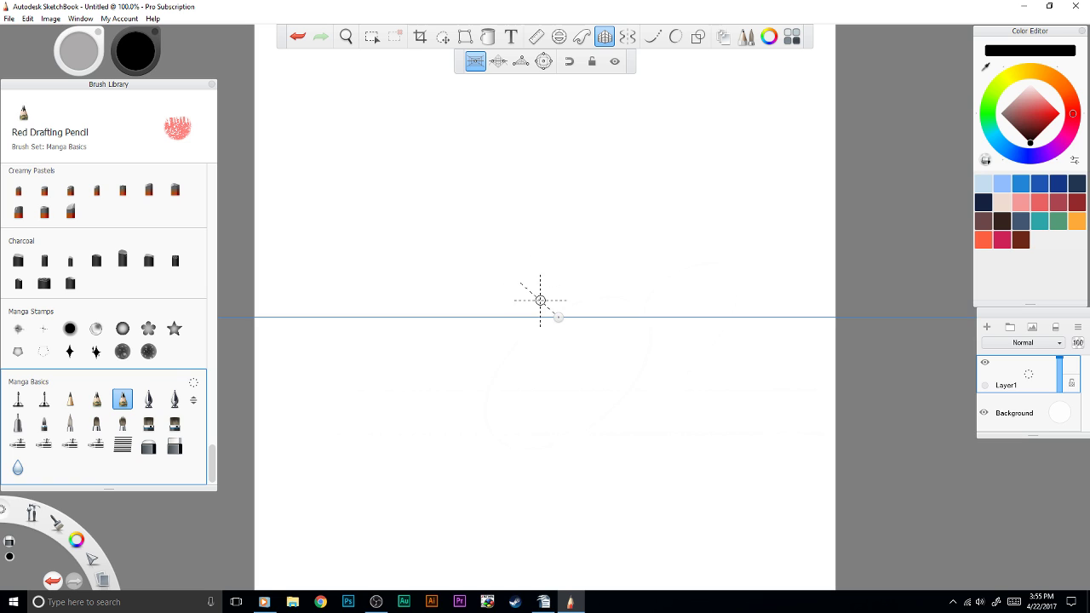
{"action": "mouse_move", "coordinate": [526, 290]}
{"action": "left_mouse_down"}
{"action": "mouse_move", "coordinate": [528, 355]}
{"action": "mouse_move", "coordinate": [527, 281]}
{"action": "left_mouse_up"}
{"action": "left_click_drag", "start_coordinate": [517, 341], "coordinate": [599, 342]}
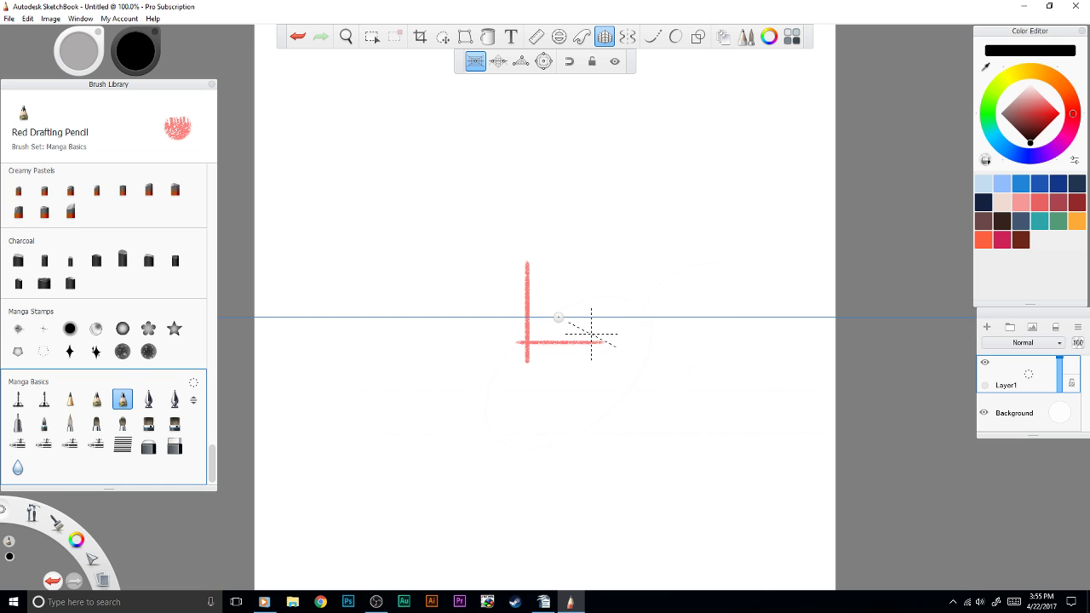
{"action": "left_click_drag", "start_coordinate": [595, 353], "coordinate": [595, 261]}
{"action": "mouse_move", "coordinate": [519, 293]}
{"action": "left_mouse_down"}
{"action": "mouse_move", "coordinate": [607, 294]}
{"action": "mouse_move", "coordinate": [509, 294]}
{"action": "mouse_move", "coordinate": [591, 265]}
{"action": "left_mouse_up"}
{"action": "key", "text": "e"}
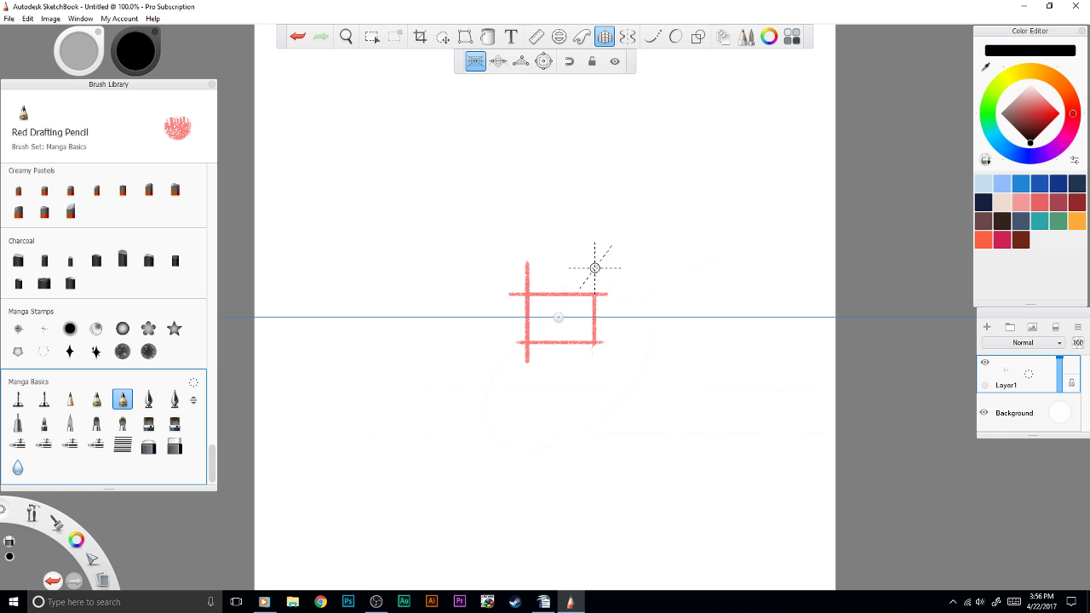
Step: Draw four long red lines outward from the rectangle's corners, aligned with the vanishing point
{"action": "mouse_move", "coordinate": [596, 287]}
{"action": "left_mouse_down"}
{"action": "mouse_move", "coordinate": [751, 206]}
{"action": "mouse_move", "coordinate": [673, 252]}
{"action": "left_mouse_up"}
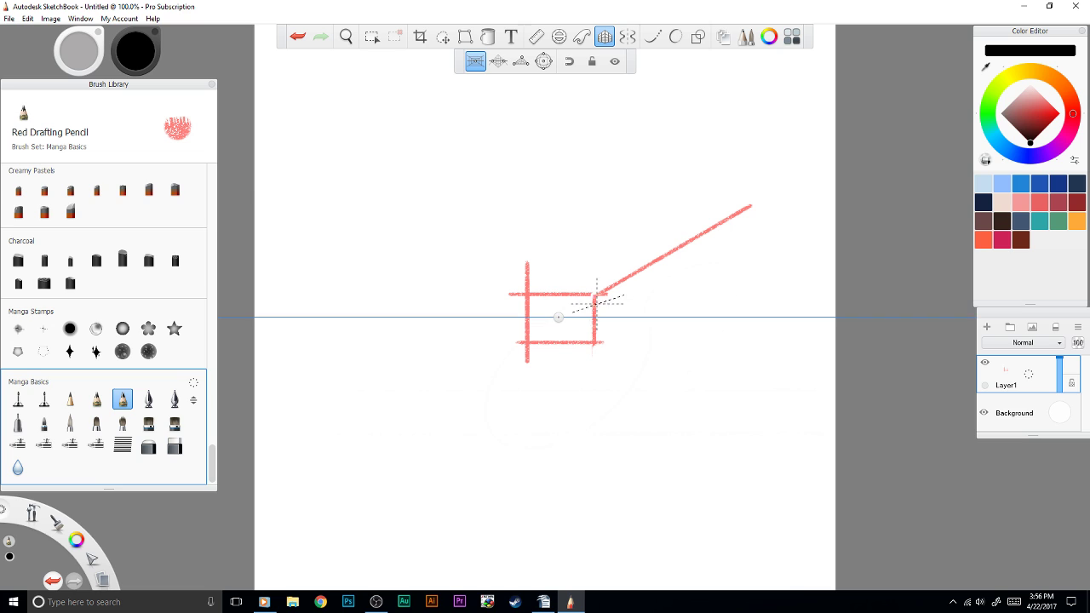
{"action": "left_click_drag", "start_coordinate": [595, 342], "coordinate": [732, 436]}
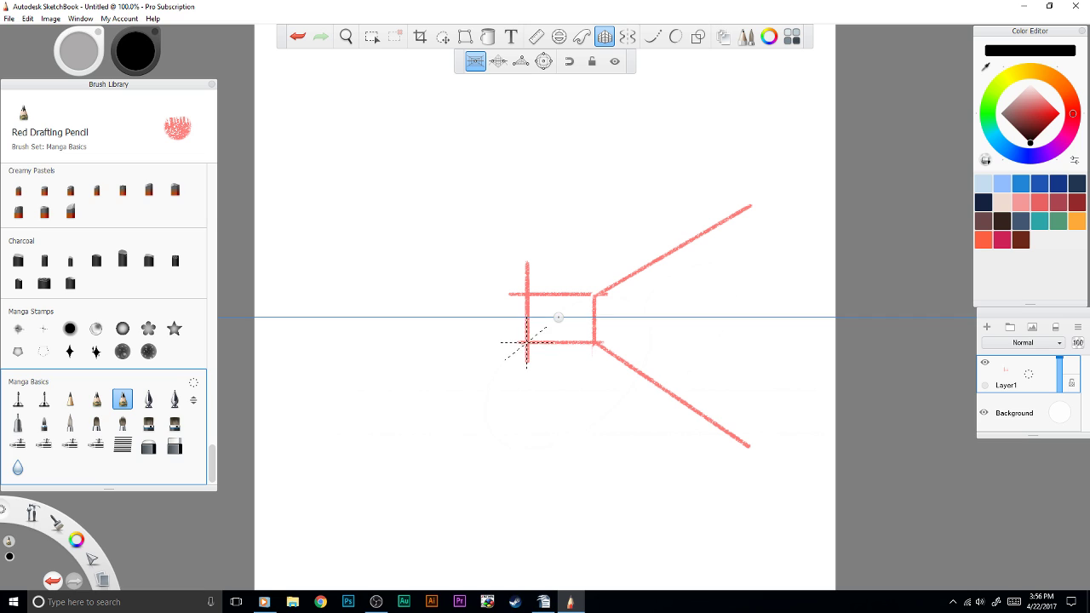
{"action": "left_click_drag", "start_coordinate": [526, 343], "coordinate": [402, 441]}
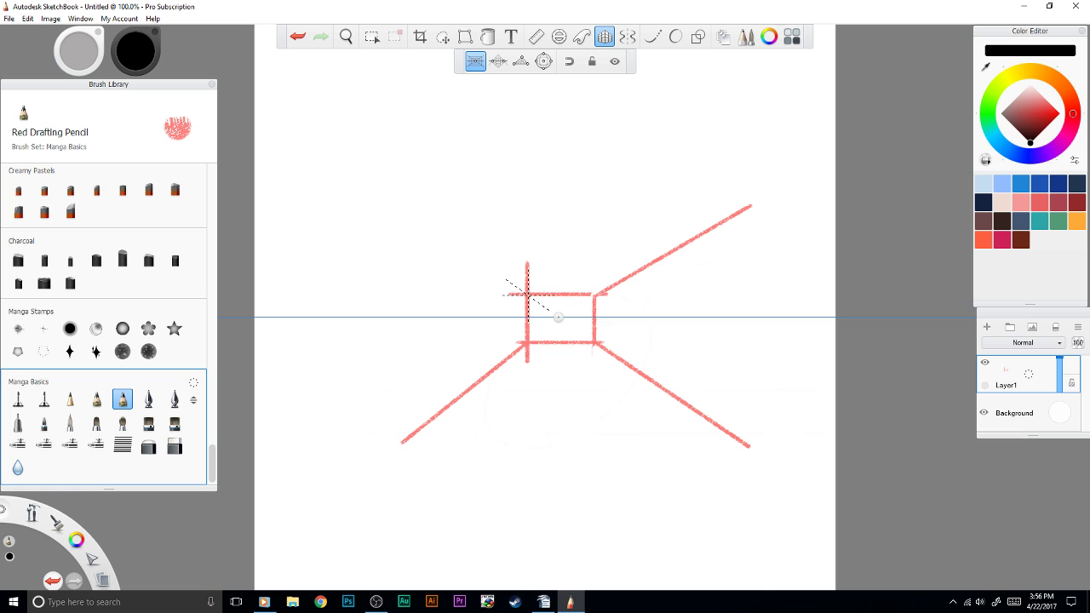
{"action": "left_click_drag", "start_coordinate": [527, 294], "coordinate": [312, 141]}
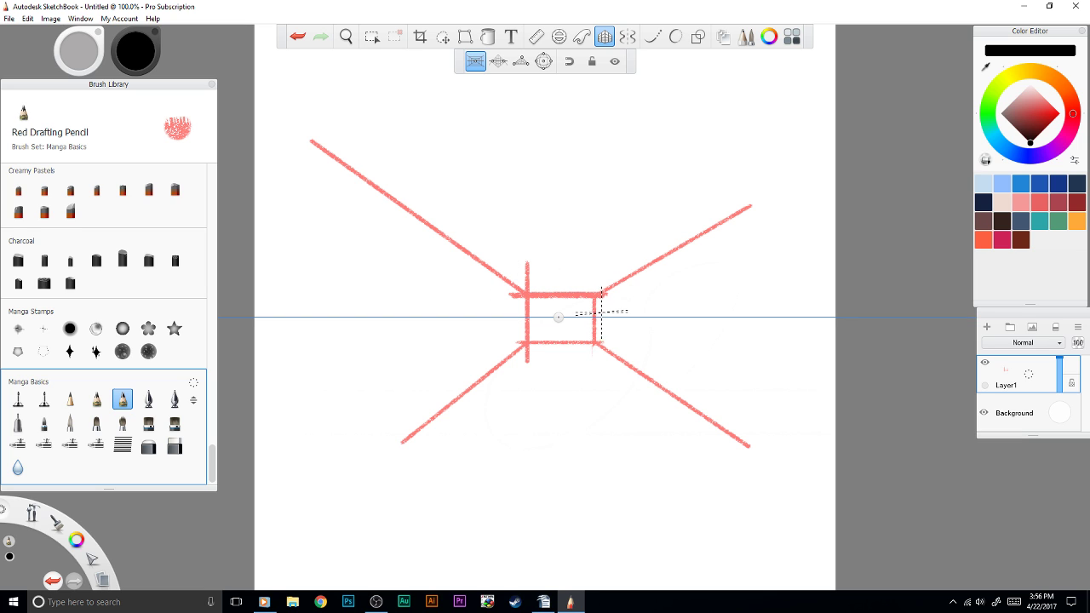
Step: Switch to two-point perspective with both vanishing points just outside the canvas and draw a tall red vertical line right of the rectangle
{"action": "left_click", "coordinate": [500, 63]}
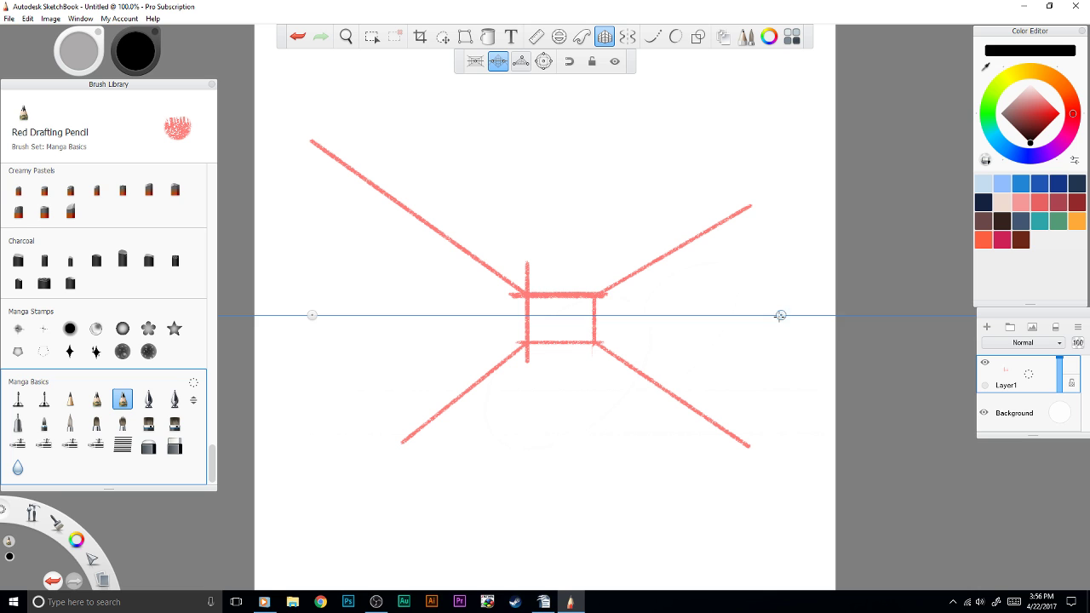
{"action": "left_click_drag", "start_coordinate": [780, 316], "coordinate": [888, 315]}
{"action": "mouse_move", "coordinate": [684, 162]}
{"action": "left_mouse_down"}
{"action": "mouse_move", "coordinate": [685, 444]}
{"action": "mouse_move", "coordinate": [685, 126]}
{"action": "left_mouse_up"}
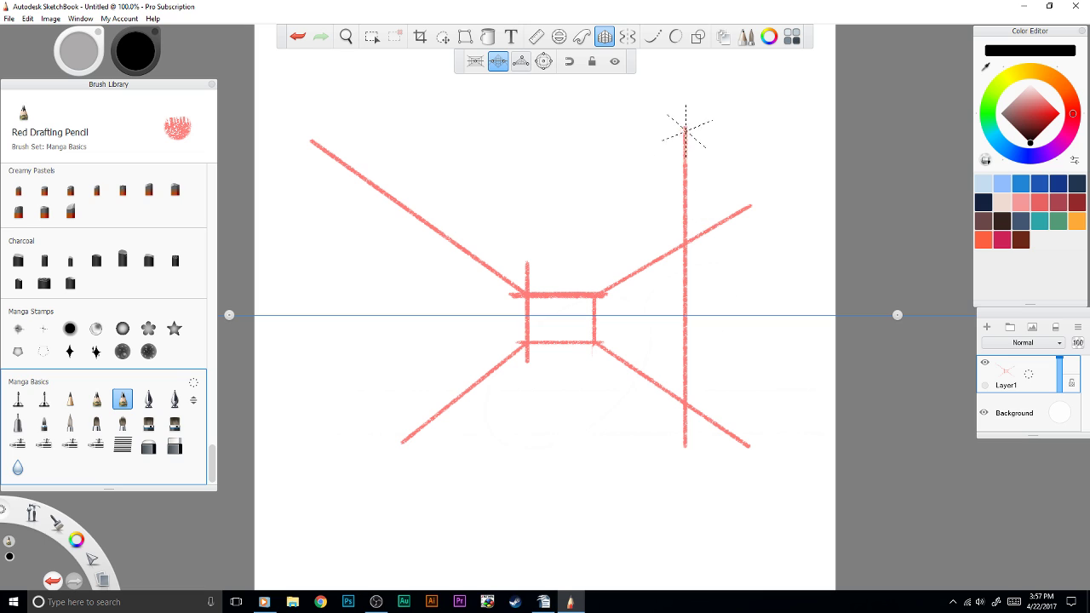
Step: Draw red edges receding from the tall line's top toward both vanishing points, and drop a vertical side edge from each well below the horizon
{"action": "mouse_move", "coordinate": [685, 128]}
{"action": "left_mouse_down"}
{"action": "mouse_move", "coordinate": [255, 302]}
{"action": "mouse_move", "coordinate": [652, 142]}
{"action": "left_mouse_up"}
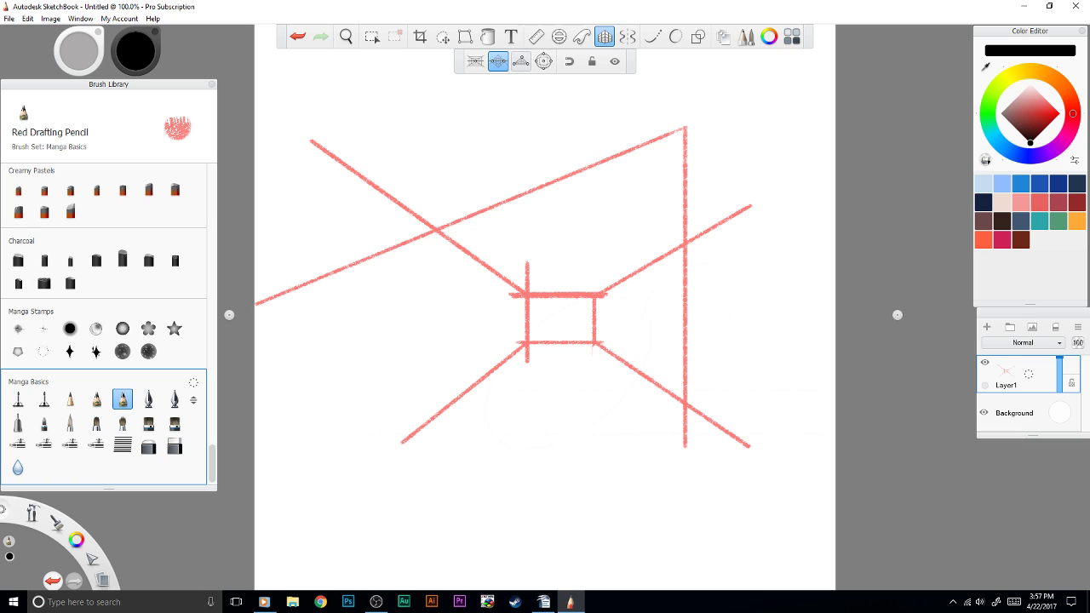
{"action": "mouse_move", "coordinate": [516, 190]}
{"action": "left_mouse_down"}
{"action": "mouse_move", "coordinate": [522, 332]}
{"action": "mouse_move", "coordinate": [520, 192]}
{"action": "left_mouse_up"}
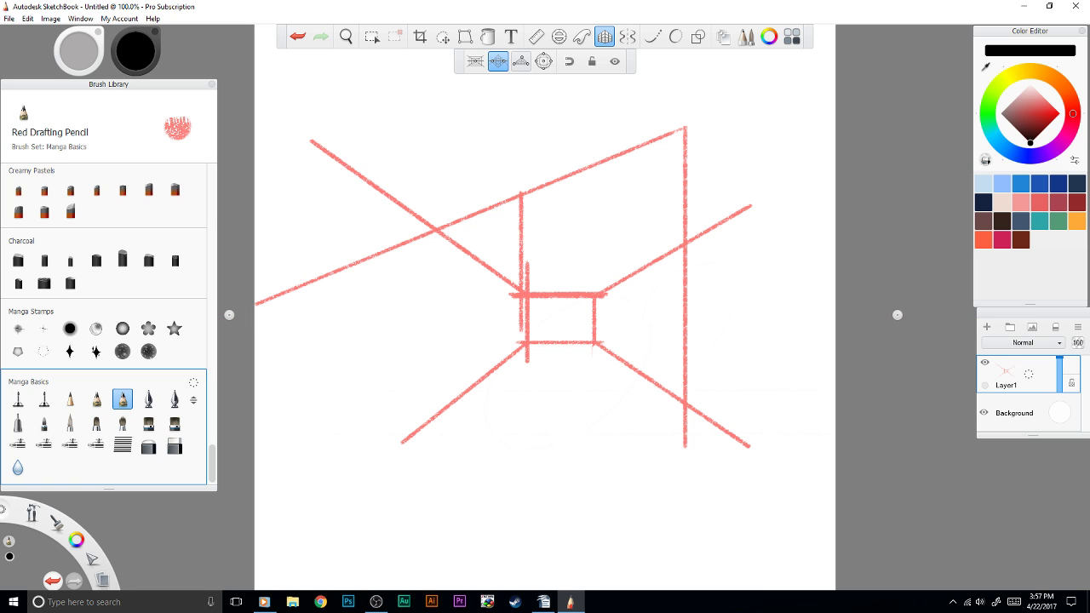
{"action": "mouse_move", "coordinate": [686, 127]}
{"action": "left_mouse_down"}
{"action": "mouse_move", "coordinate": [759, 98]}
{"action": "mouse_move", "coordinate": [684, 130]}
{"action": "mouse_move", "coordinate": [783, 214]}
{"action": "mouse_move", "coordinate": [694, 136]}
{"action": "left_mouse_up"}
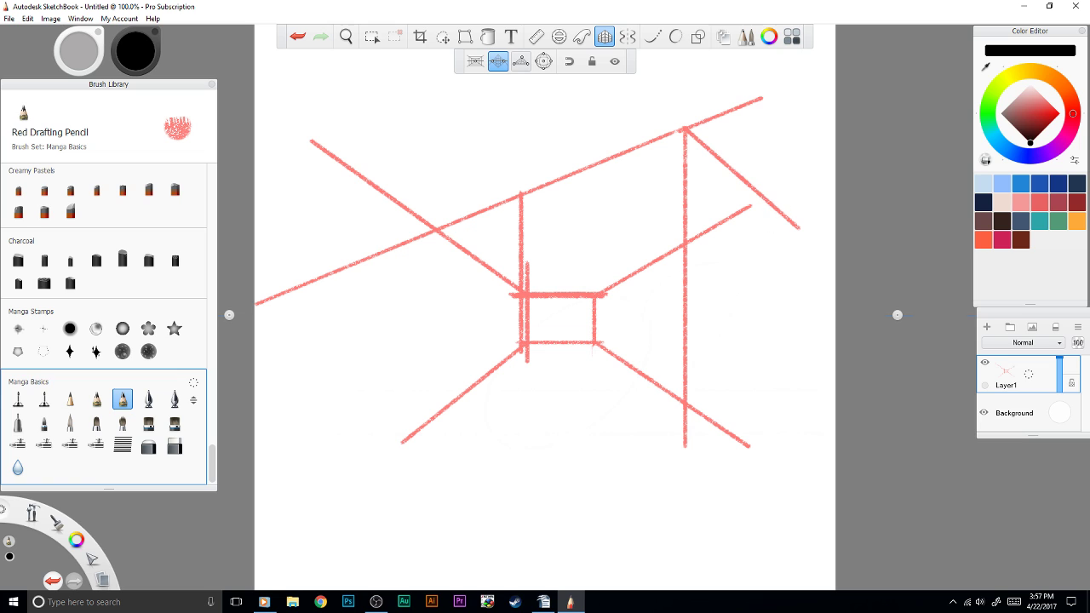
{"action": "mouse_move", "coordinate": [790, 220]}
{"action": "left_mouse_down"}
{"action": "mouse_move", "coordinate": [799, 315]}
{"action": "mouse_move", "coordinate": [799, 242]}
{"action": "left_mouse_up"}
{"action": "left_click_drag", "start_coordinate": [798, 313], "coordinate": [797, 325]}
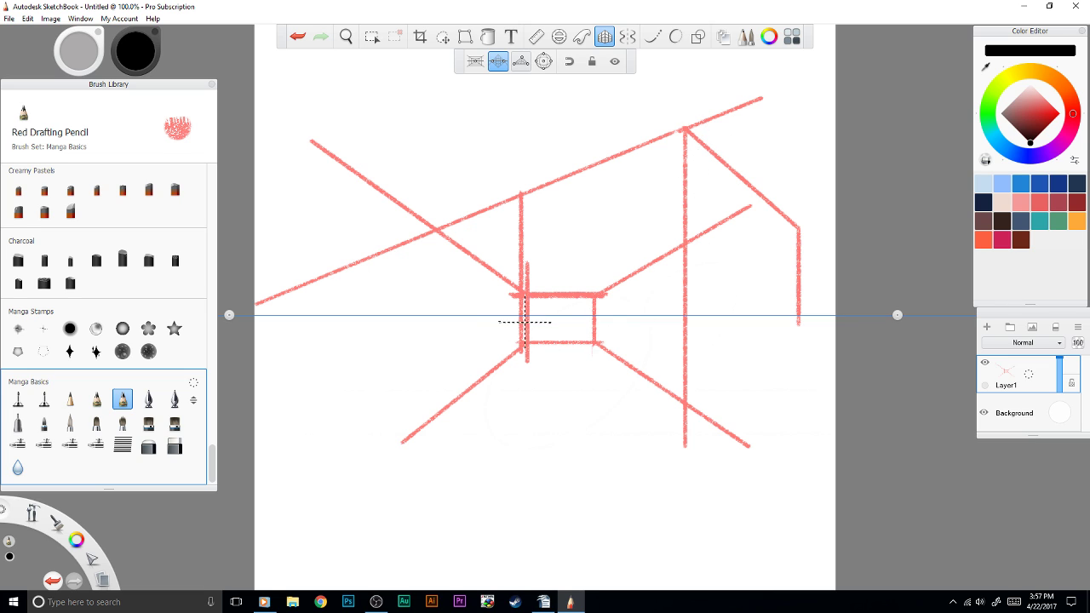
{"action": "left_click_drag", "start_coordinate": [521, 317], "coordinate": [522, 464]}
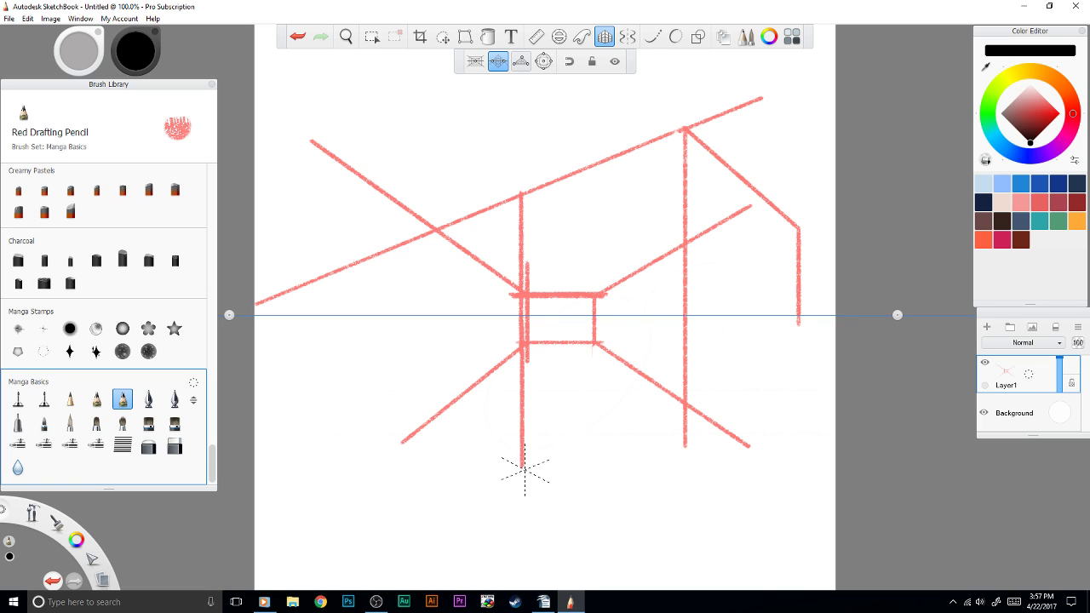
{"action": "left_click_drag", "start_coordinate": [799, 322], "coordinate": [801, 464]}
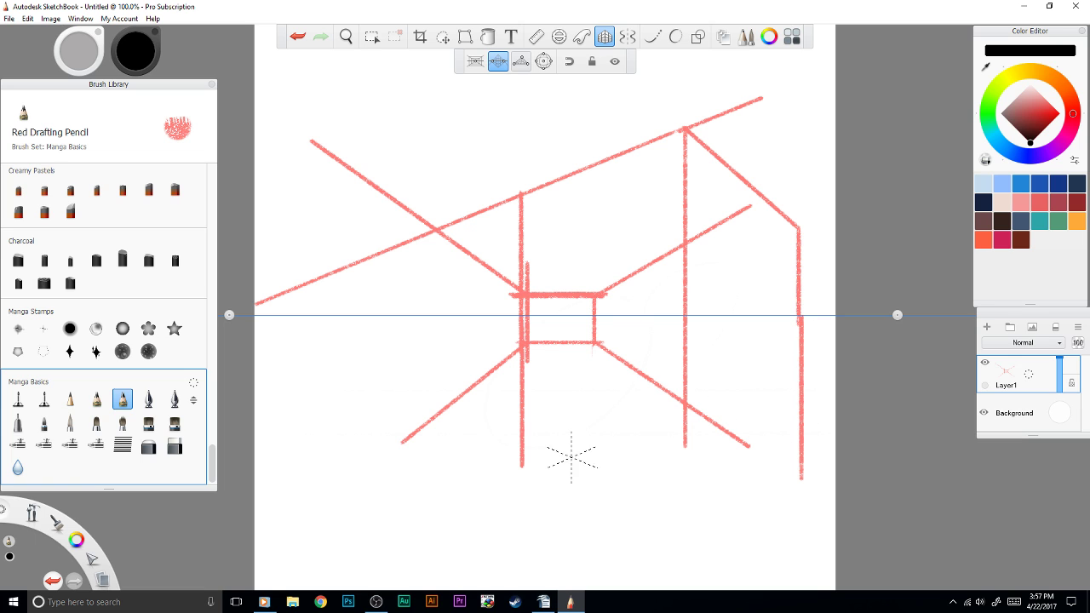
Step: Draw the box's four-sided base in red between the two side edges, following the two-point perspective
{"action": "left_click_drag", "start_coordinate": [522, 466], "coordinate": [686, 552]}
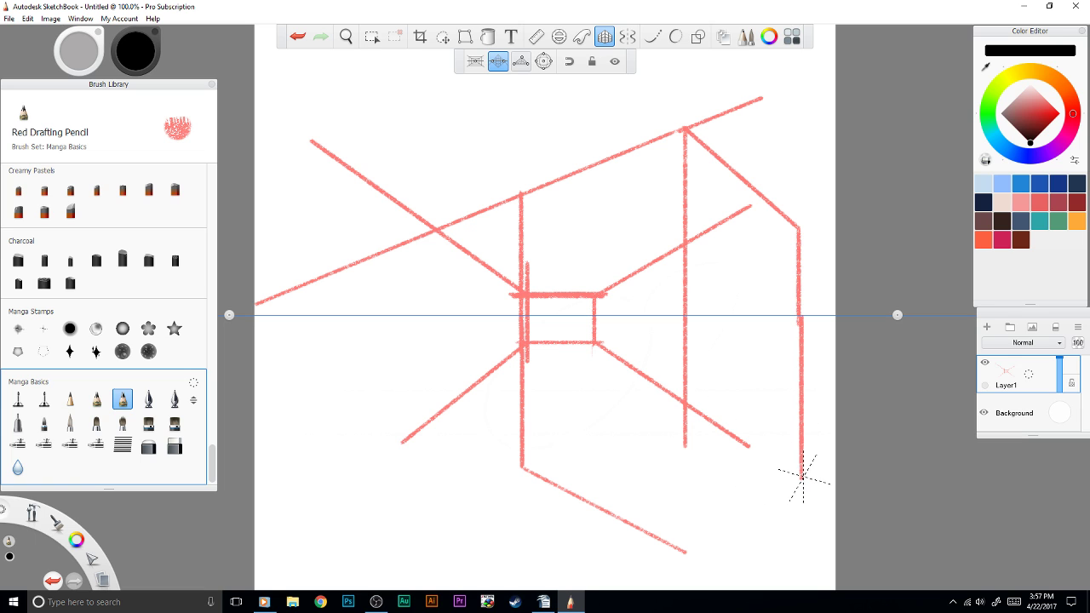
{"action": "left_click_drag", "start_coordinate": [802, 479], "coordinate": [740, 587]}
{"action": "left_click_drag", "start_coordinate": [685, 552], "coordinate": [766, 462]}
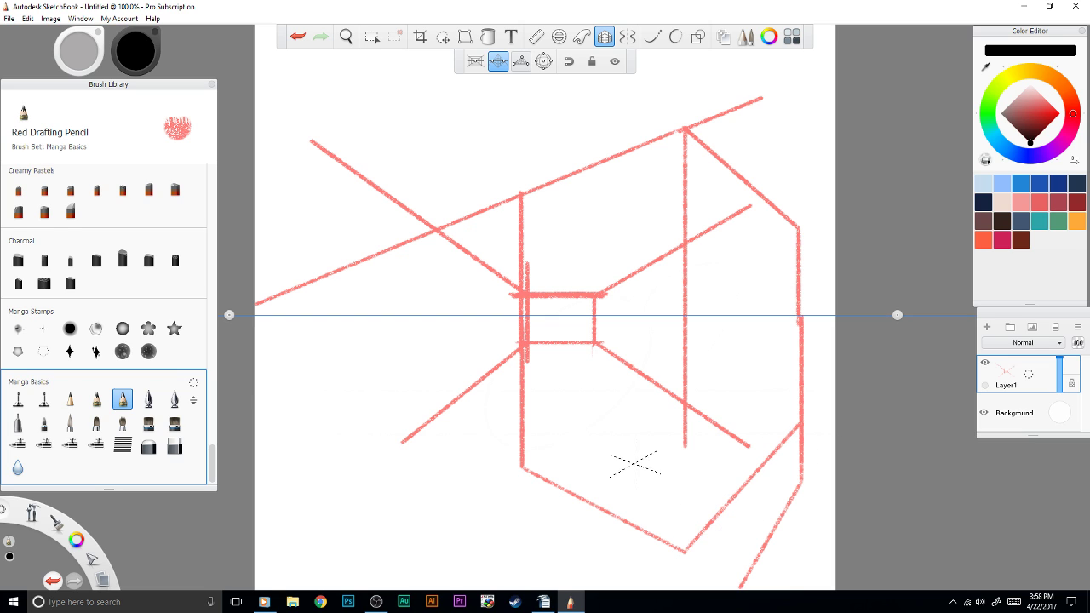
{"action": "mouse_move", "coordinate": [522, 468]}
{"action": "left_mouse_down"}
{"action": "mouse_move", "coordinate": [684, 403]}
{"action": "mouse_move", "coordinate": [799, 424]}
{"action": "left_mouse_up"}
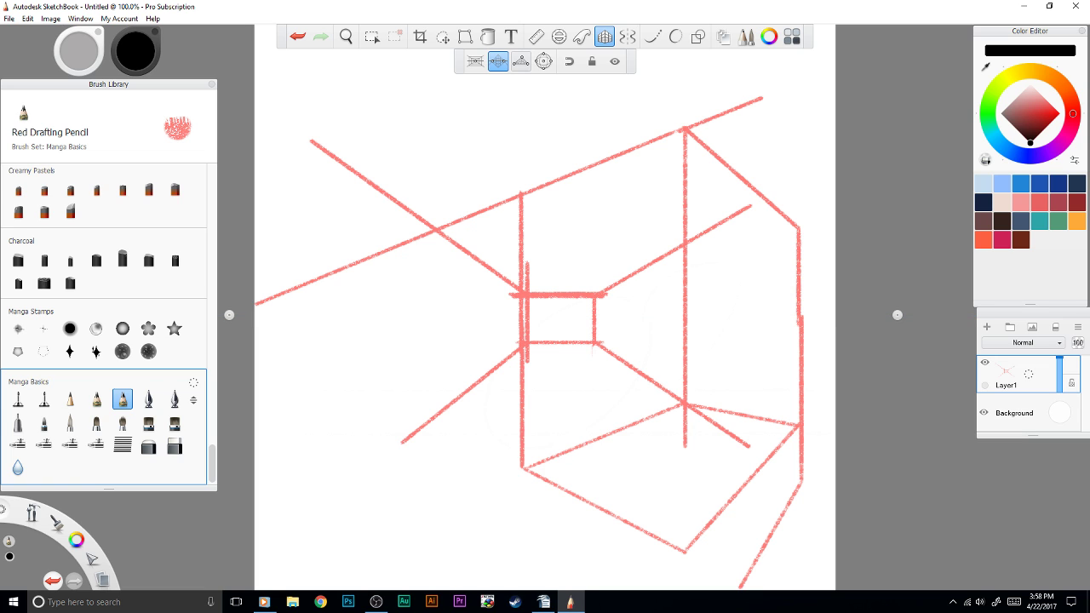
Step: Extend the box's two side edges down toward the bottom of the canvas and turn off the perspective guides
{"action": "left_click_drag", "start_coordinate": [513, 469], "coordinate": [523, 569]}
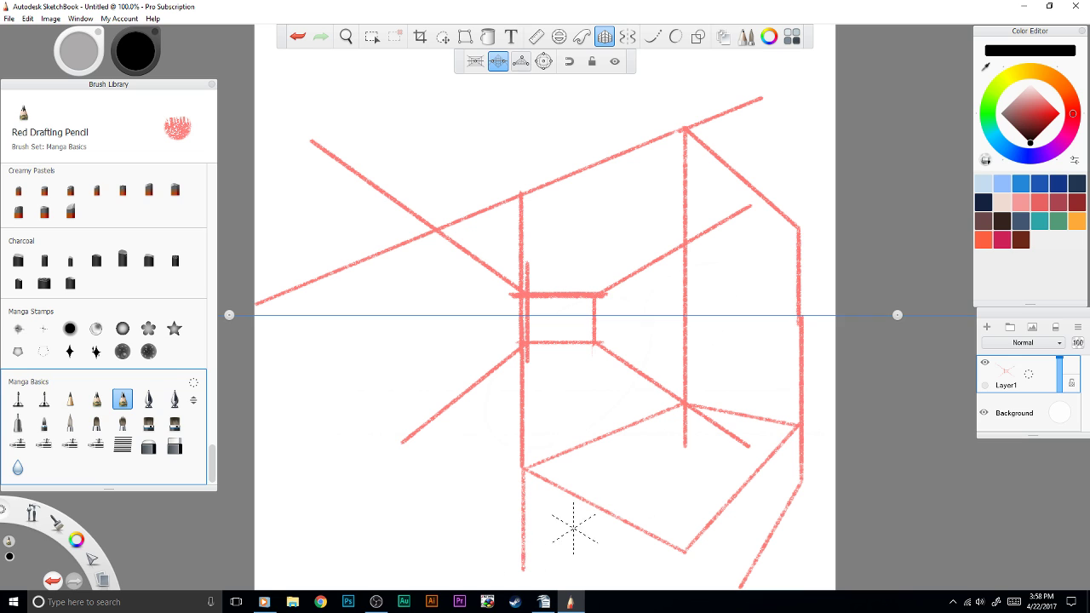
{"action": "left_click_drag", "start_coordinate": [792, 432], "coordinate": [798, 585]}
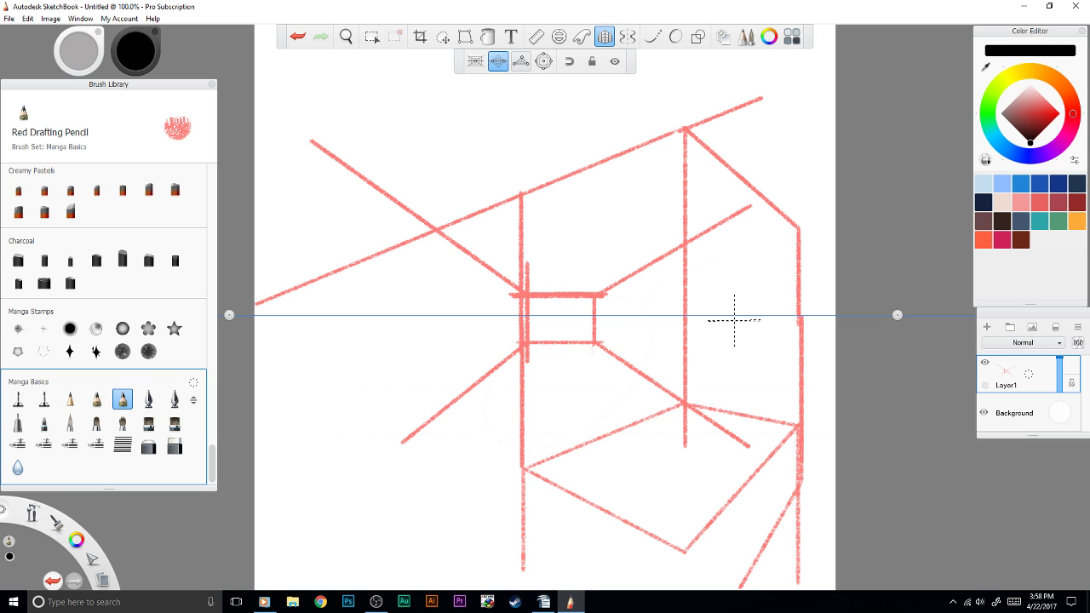
{"action": "left_click", "coordinate": [605, 38]}
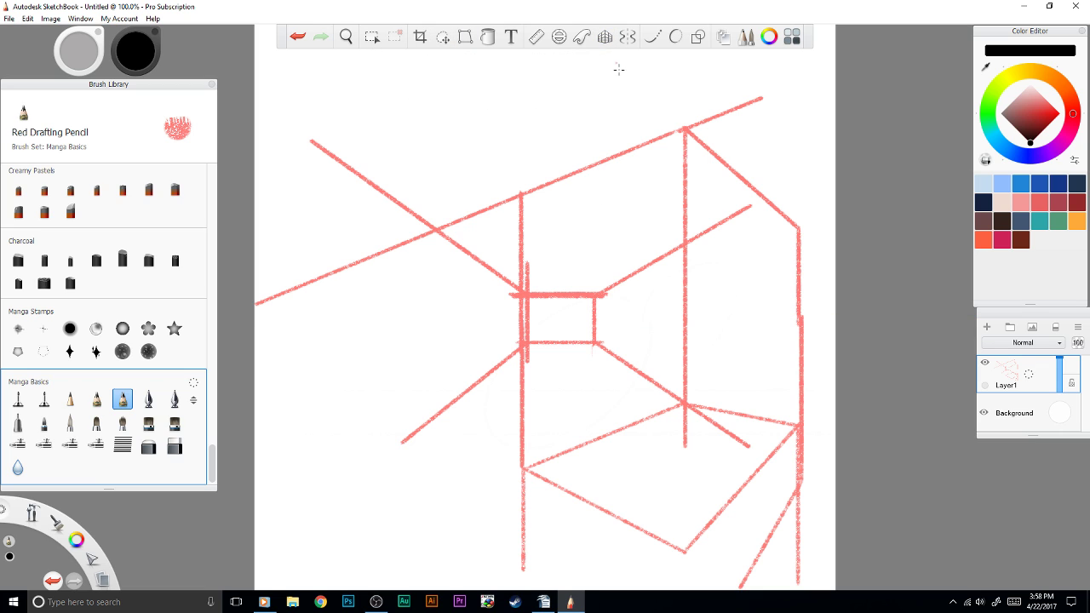
Step: Start a new blank document without saving the current perspective drawing
{"action": "left_click", "coordinate": [51, 19]}
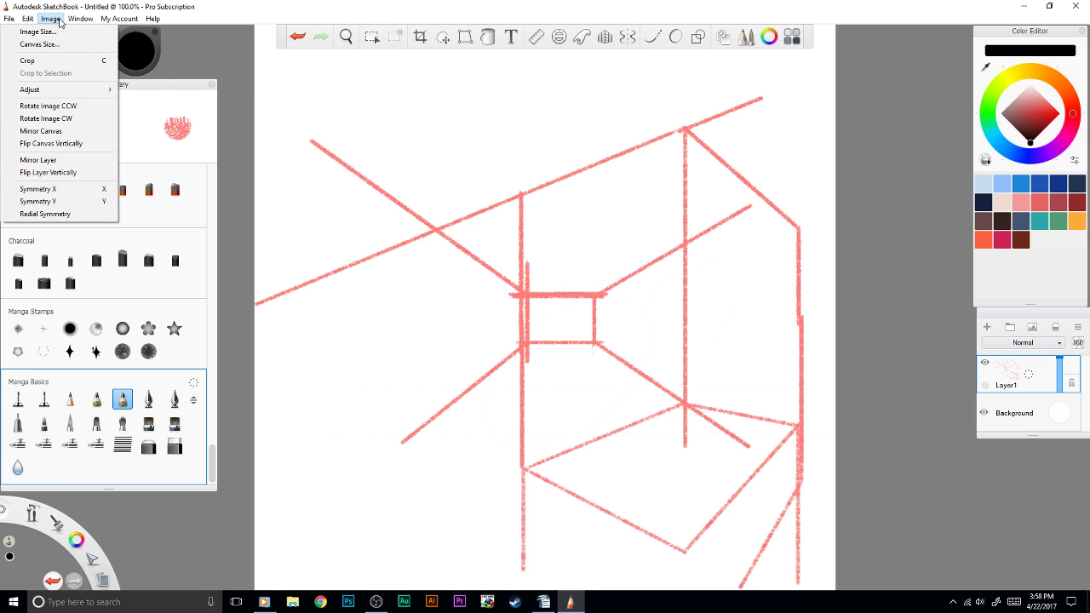
{"action": "left_click", "coordinate": [34, 201]}
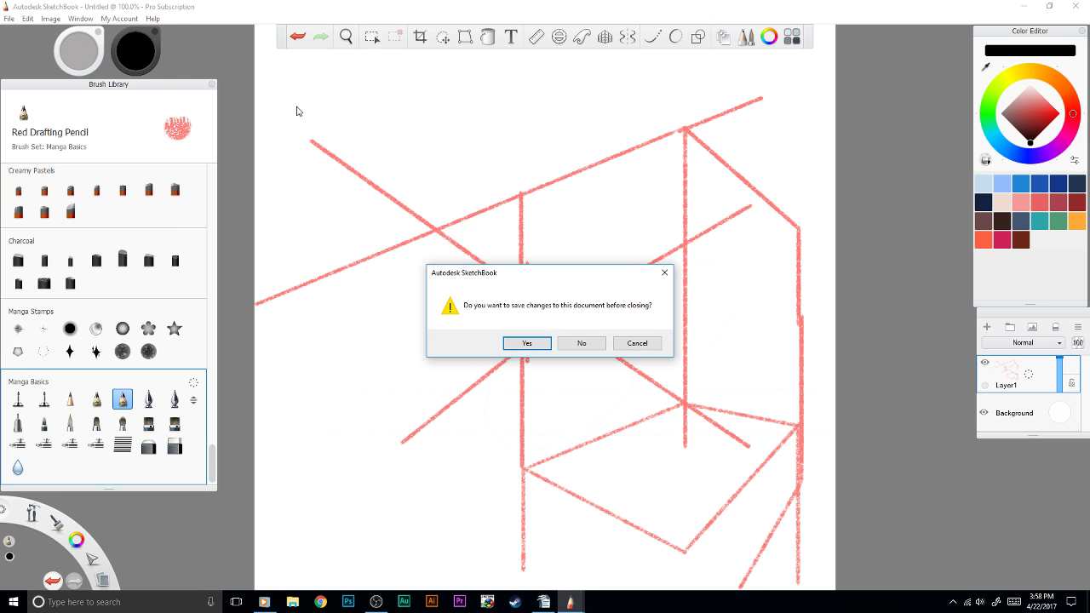
{"action": "left_click", "coordinate": [582, 344]}
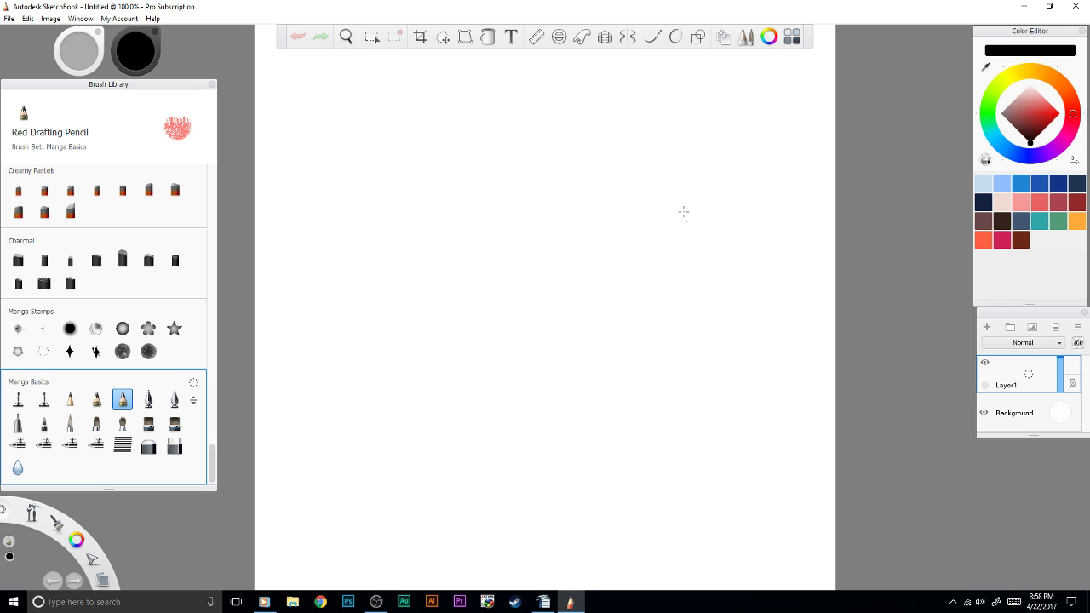
Step: Turn on the perspective guides in three-point mode and spread the two lower vanishing points outward past the canvas edges
{"action": "left_click", "coordinate": [605, 39]}
{"action": "left_click", "coordinate": [521, 61]}
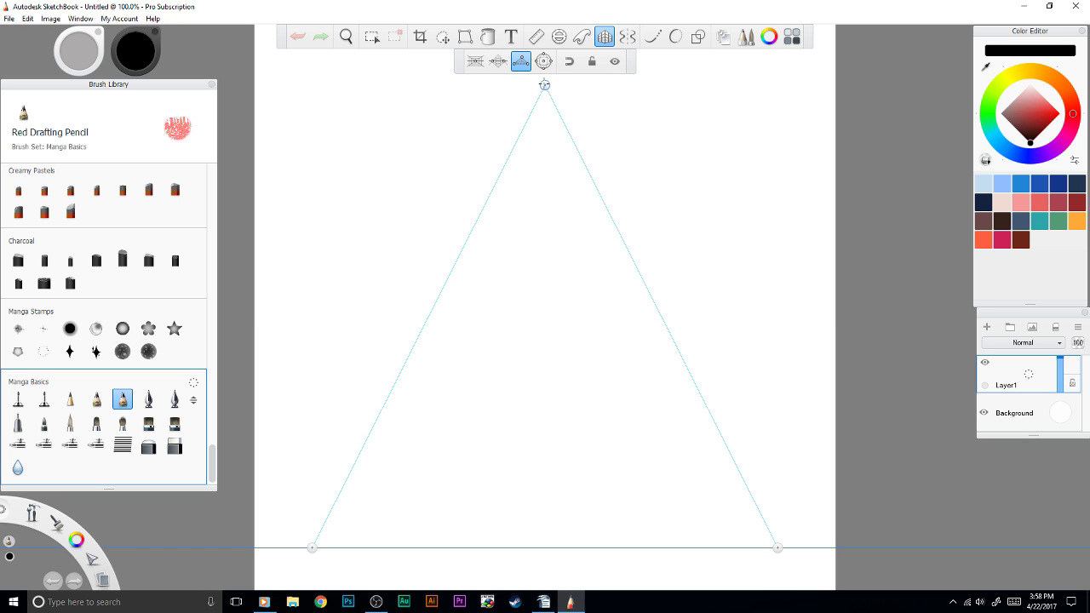
{"action": "mouse_move", "coordinate": [545, 82]}
{"action": "left_mouse_down"}
{"action": "mouse_move", "coordinate": [622, 105]}
{"action": "mouse_move", "coordinate": [668, 69]}
{"action": "mouse_move", "coordinate": [604, 93]}
{"action": "mouse_move", "coordinate": [545, 80]}
{"action": "left_mouse_up"}
{"action": "left_click_drag", "start_coordinate": [777, 548], "coordinate": [858, 548]}
{"action": "left_click_drag", "start_coordinate": [311, 547], "coordinate": [209, 547]}
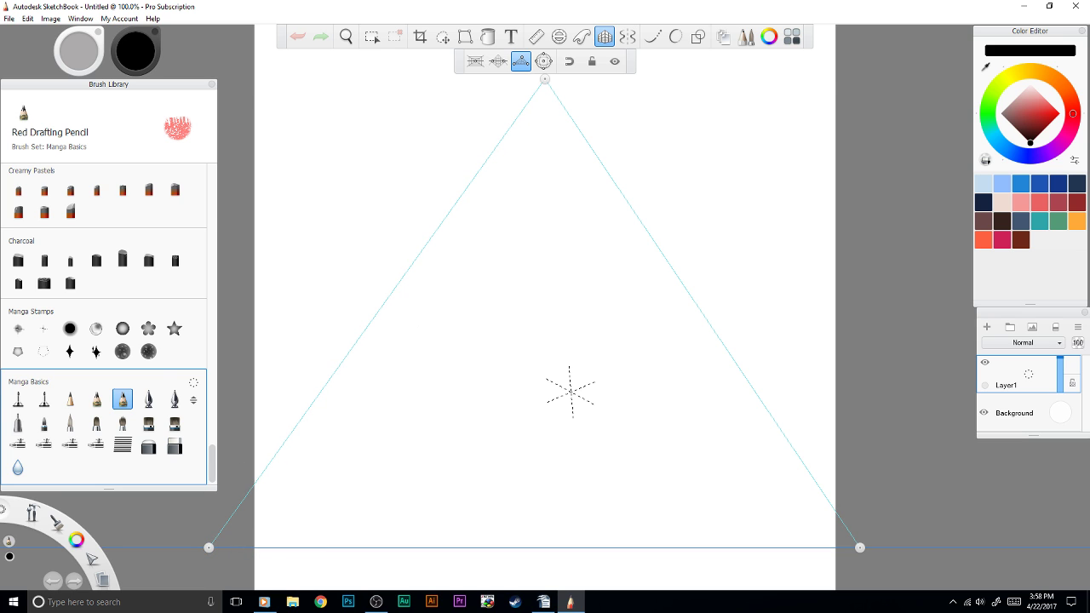
Step: Raise the top vanishing point to the canvas's upper edge and draw three red perspective edges forming a triangle left of the canvas center
{"action": "scroll", "coordinate": [571, 392], "scroll_direction": "down", "scroll_amount": 2}
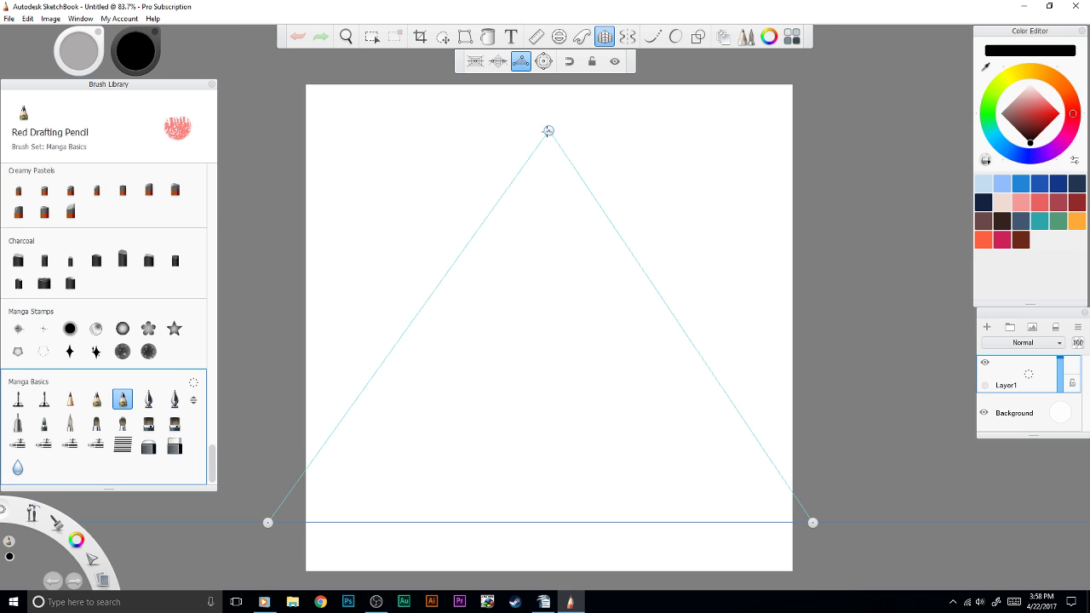
{"action": "left_click_drag", "start_coordinate": [547, 131], "coordinate": [540, 79]}
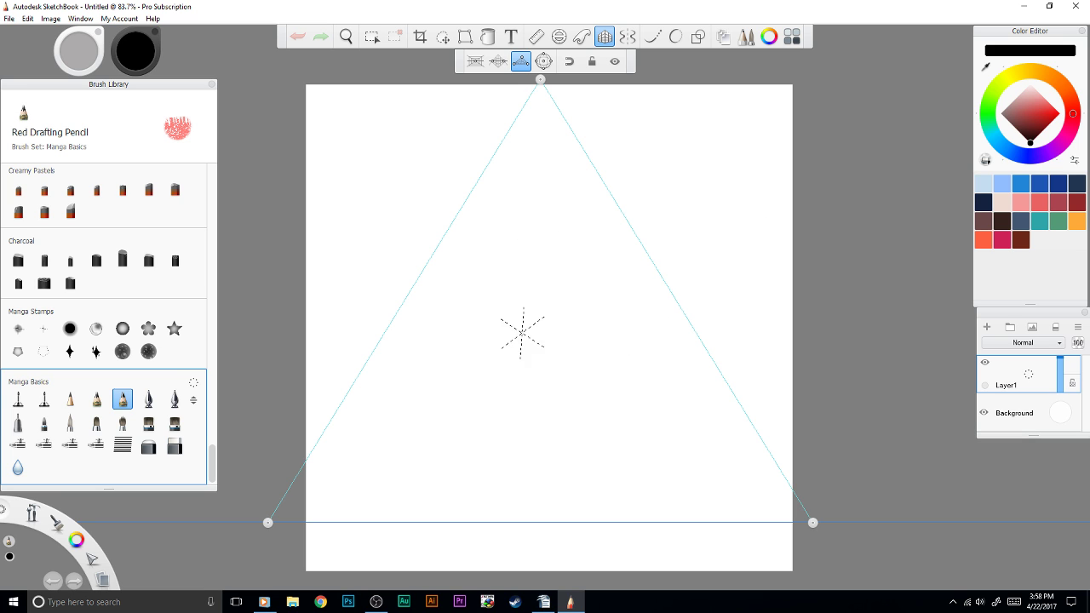
{"action": "left_click_drag", "start_coordinate": [458, 440], "coordinate": [462, 418]}
{"action": "left_click_drag", "start_coordinate": [487, 310], "coordinate": [462, 433]}
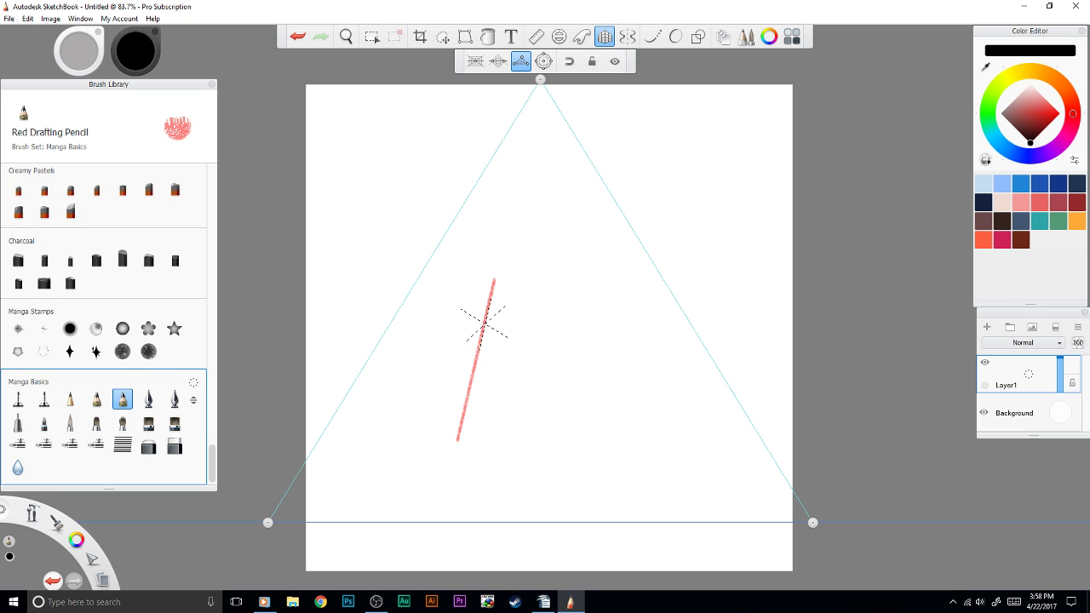
{"action": "left_click_drag", "start_coordinate": [492, 290], "coordinate": [587, 360]}
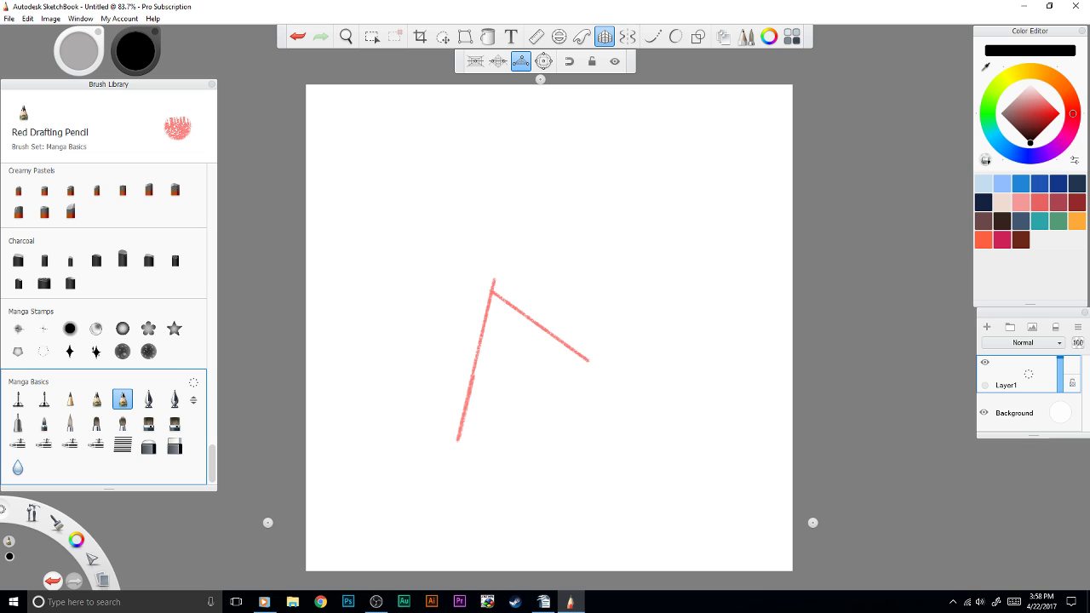
{"action": "mouse_move", "coordinate": [457, 440]}
{"action": "left_mouse_down"}
{"action": "mouse_move", "coordinate": [569, 393]}
{"action": "mouse_move", "coordinate": [596, 368]}
{"action": "left_mouse_up"}
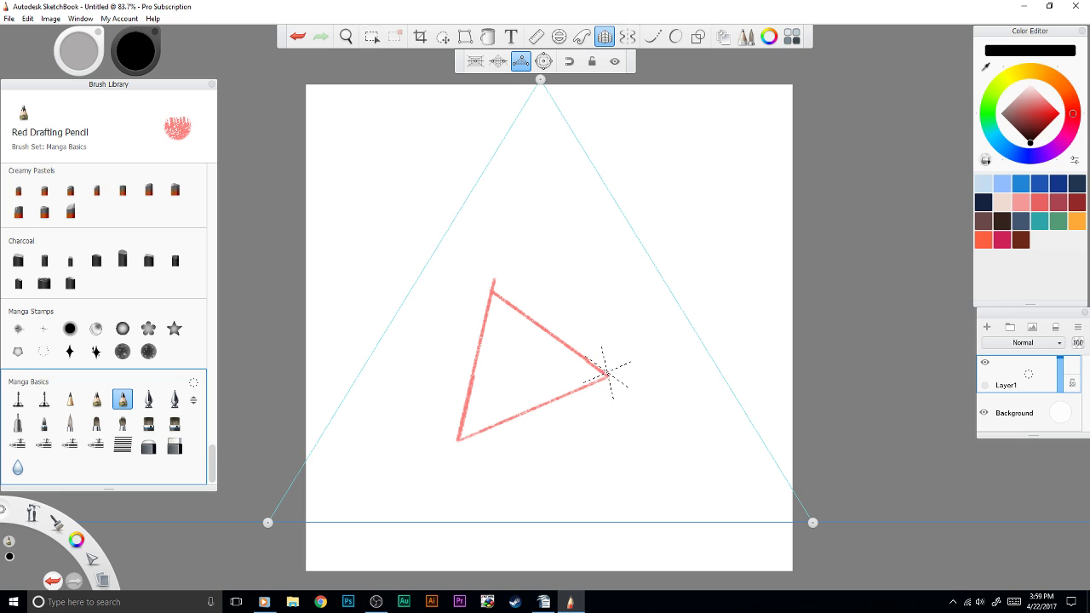
Step: Draw the box's right upper face in red, adding its outer side edge, extending the center edge upward and joining them with a top edge
{"action": "left_click_drag", "start_coordinate": [607, 374], "coordinate": [582, 253]}
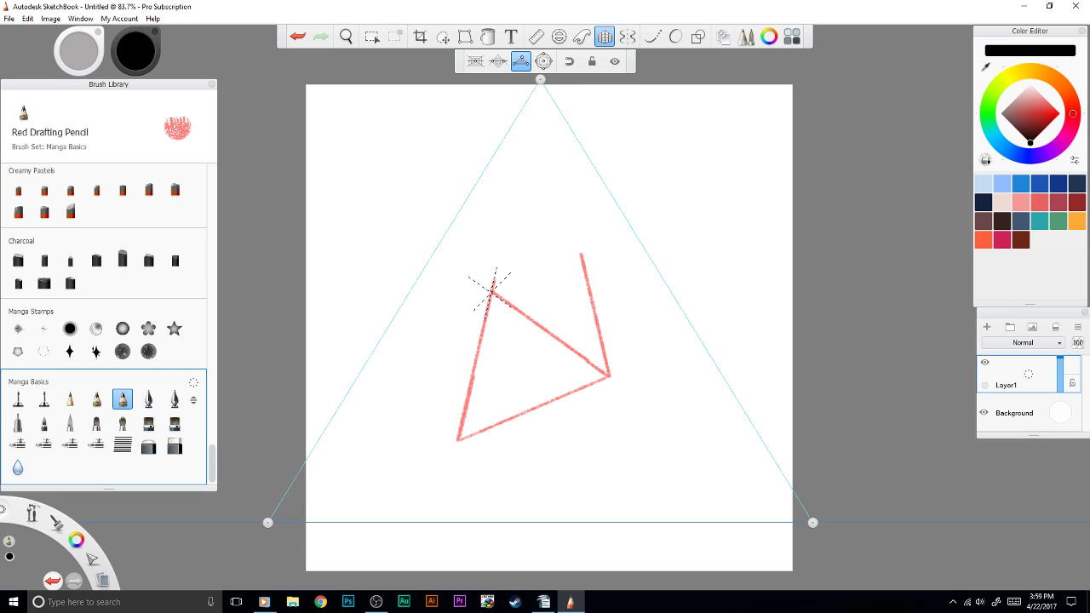
{"action": "mouse_move", "coordinate": [492, 289]}
{"action": "left_mouse_down"}
{"action": "mouse_move", "coordinate": [509, 218]}
{"action": "mouse_move", "coordinate": [494, 287]}
{"action": "left_mouse_up"}
{"action": "mouse_move", "coordinate": [511, 206]}
{"action": "left_mouse_down"}
{"action": "mouse_move", "coordinate": [577, 273]}
{"action": "mouse_move", "coordinate": [557, 253]}
{"action": "mouse_move", "coordinate": [581, 253]}
{"action": "left_mouse_up"}
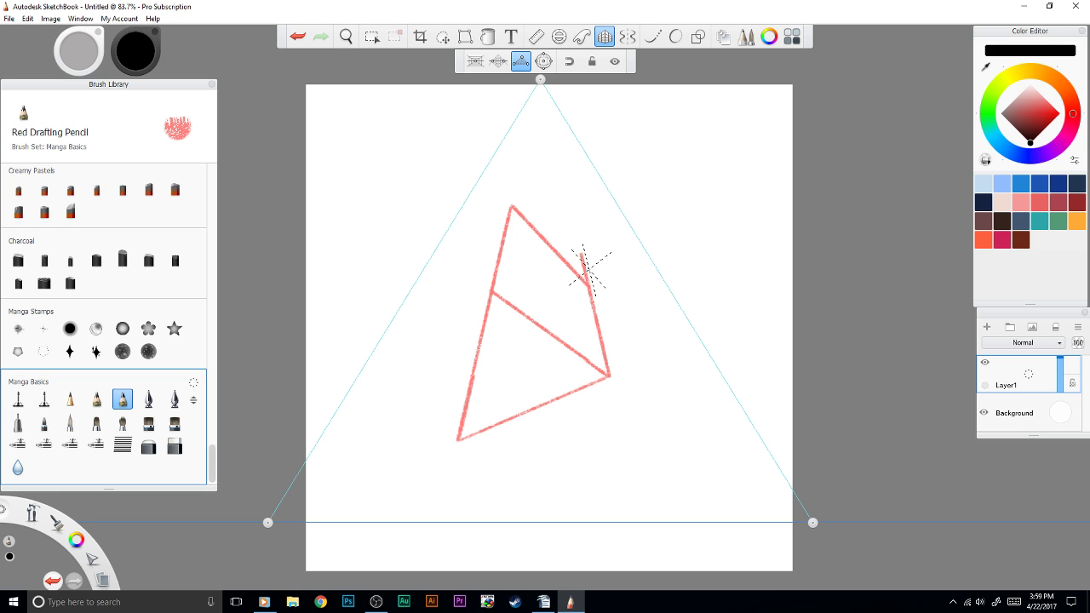
Step: Draw the box's left face and lower edges in red, including the left side edge and the sloping edge up to the top corner
{"action": "mouse_move", "coordinate": [491, 292]}
{"action": "left_mouse_down"}
{"action": "mouse_move", "coordinate": [432, 353]}
{"action": "mouse_move", "coordinate": [487, 298]}
{"action": "left_mouse_up"}
{"action": "mouse_move", "coordinate": [416, 370]}
{"action": "left_mouse_down"}
{"action": "mouse_move", "coordinate": [464, 390]}
{"action": "mouse_move", "coordinate": [415, 370]}
{"action": "left_mouse_up"}
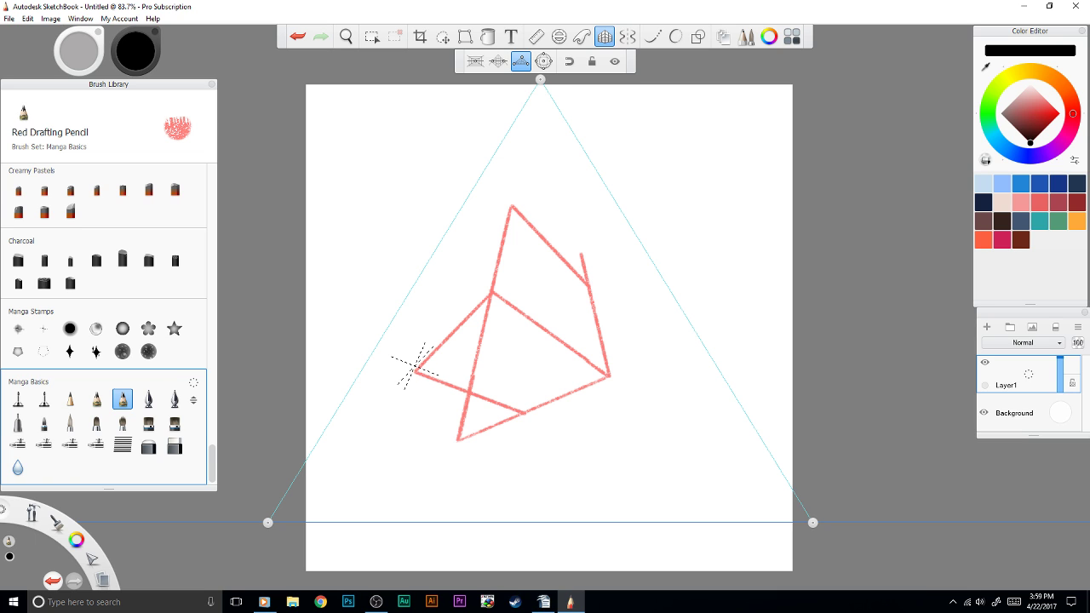
{"action": "left_click_drag", "start_coordinate": [517, 413], "coordinate": [549, 401]}
{"action": "left_click_drag", "start_coordinate": [415, 369], "coordinate": [459, 271]}
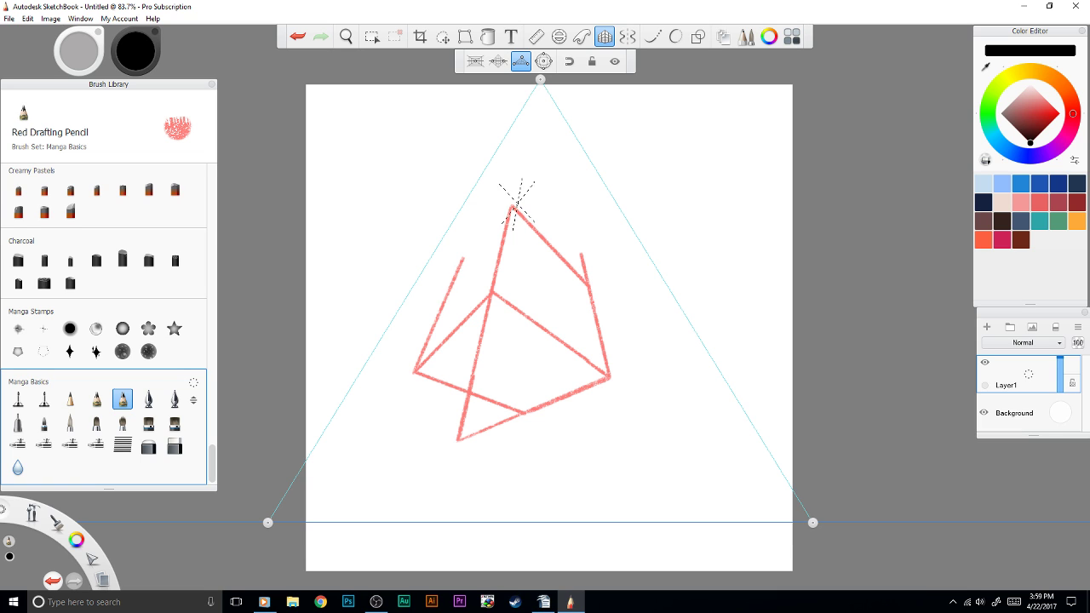
{"action": "left_click_drag", "start_coordinate": [510, 209], "coordinate": [500, 225]}
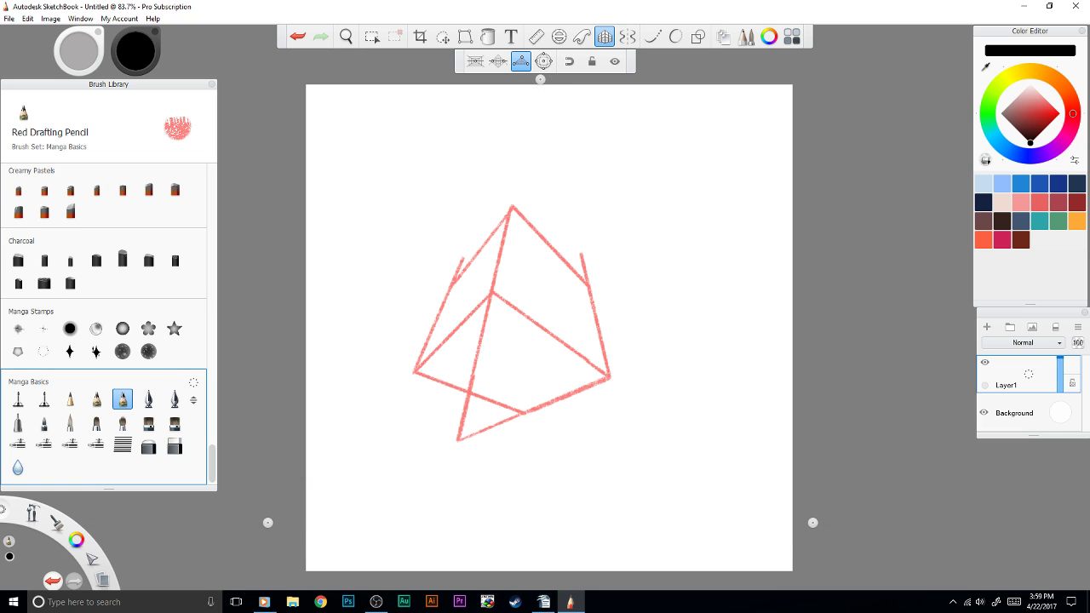
{"action": "left_click_drag", "start_coordinate": [460, 274], "coordinate": [508, 213]}
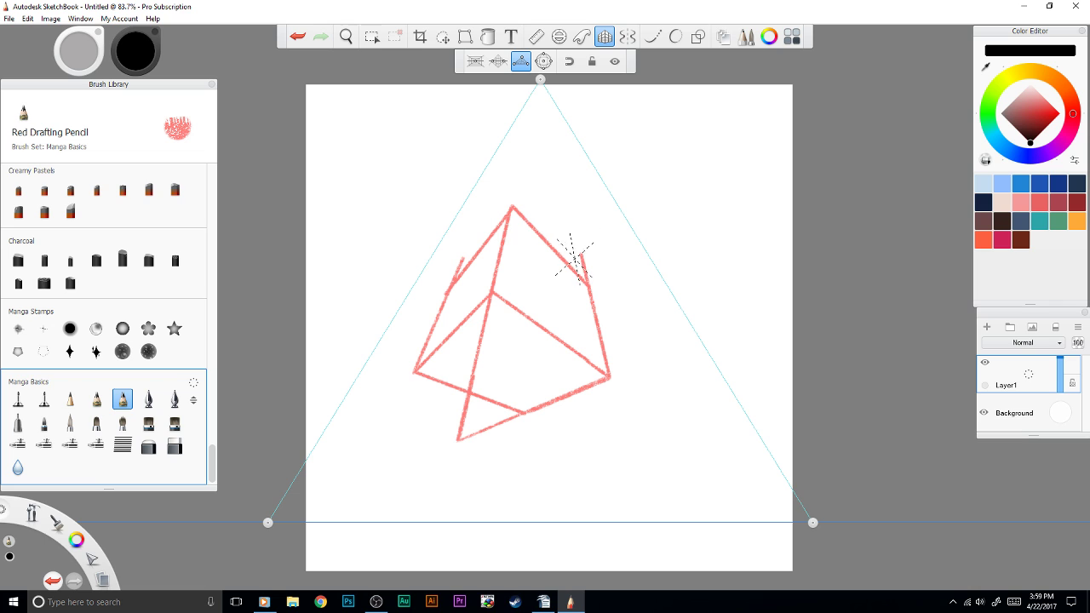
Step: Turn off the perspective guides and erase the overshooting line ends and stray construction lines around the box
{"action": "left_click", "coordinate": [606, 38]}
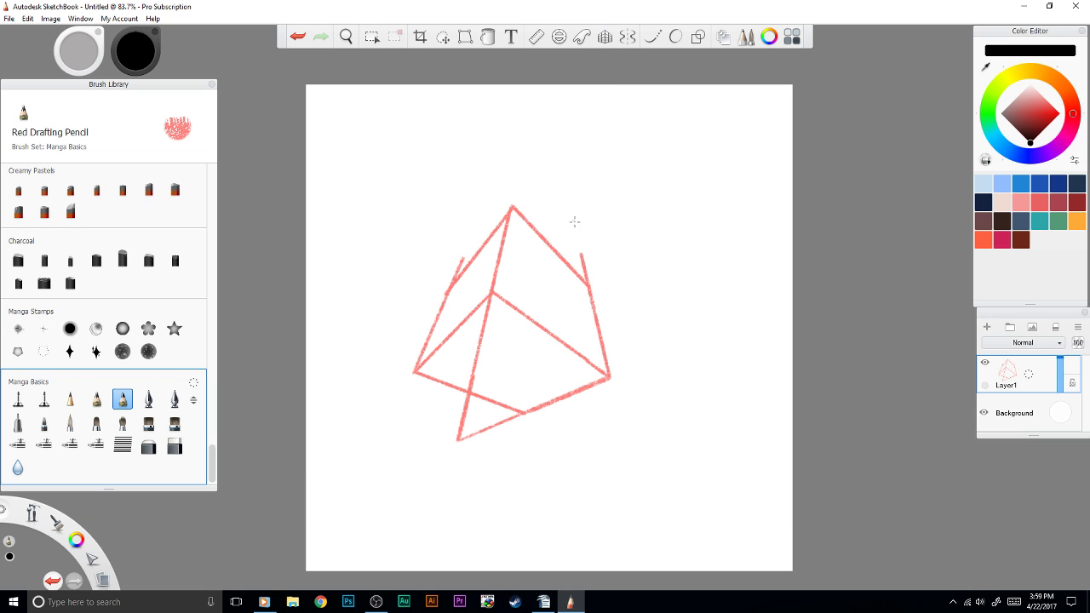
{"action": "key", "text": "e"}
{"action": "left_click_drag", "start_coordinate": [589, 233], "coordinate": [584, 250]}
{"action": "left_click", "coordinate": [584, 251]}
{"action": "left_click", "coordinate": [464, 409]}
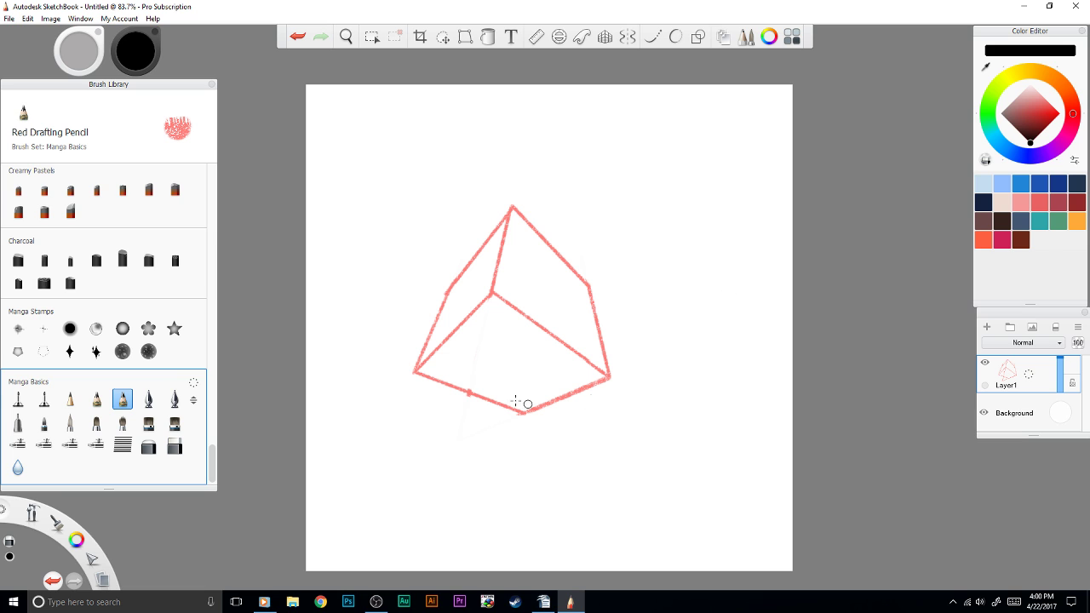
Step: Switch the perspective guides to fisheye mode and start a new blank document without saving the box drawing
{"action": "left_click", "coordinate": [605, 37]}
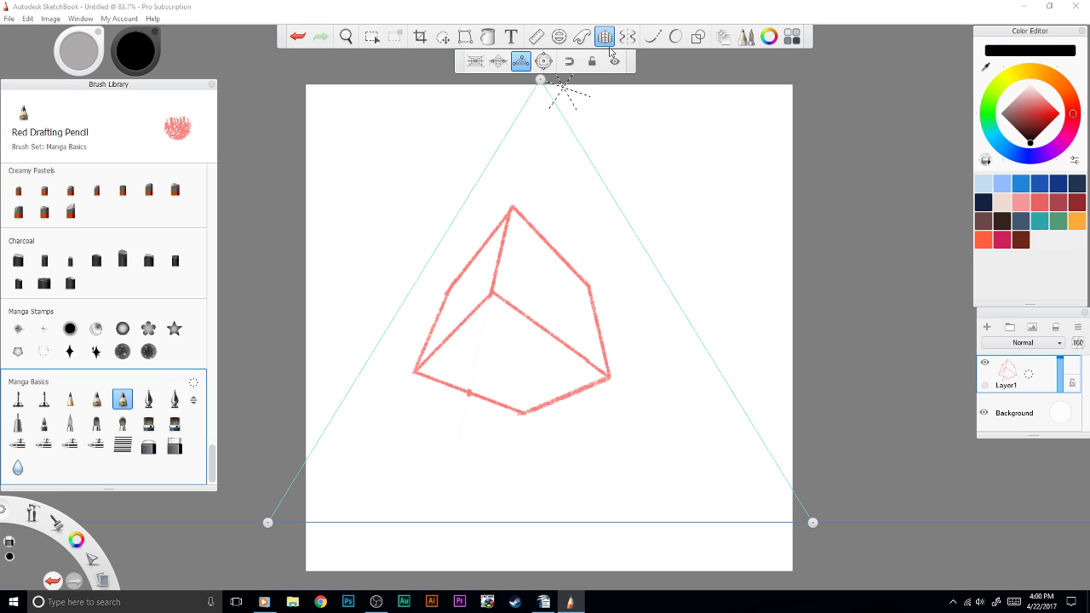
{"action": "left_click", "coordinate": [543, 61]}
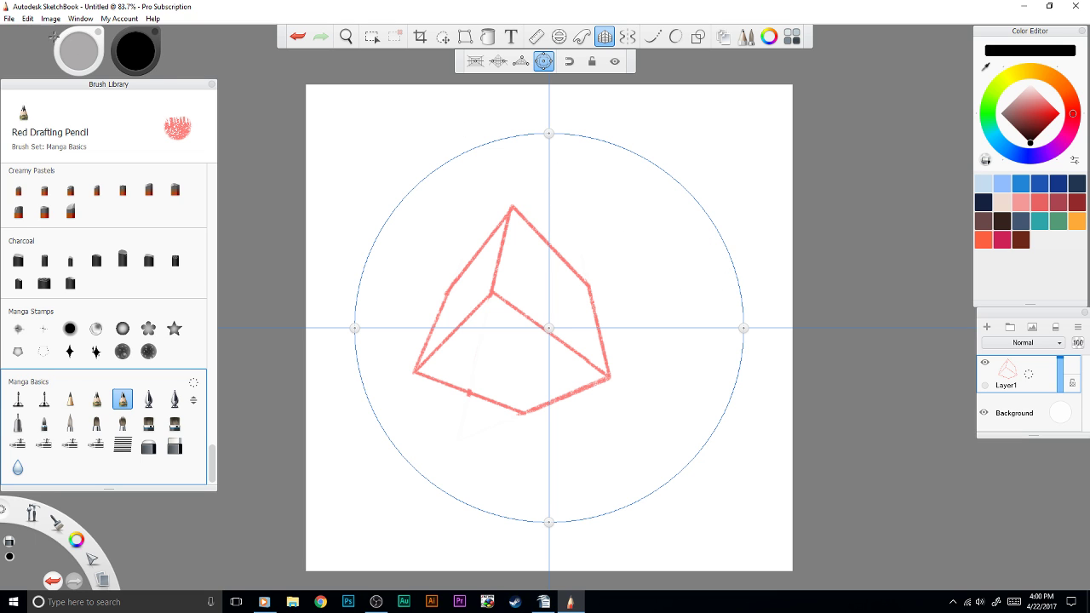
{"action": "left_click", "coordinate": [11, 18]}
{"action": "left_click", "coordinate": [25, 32]}
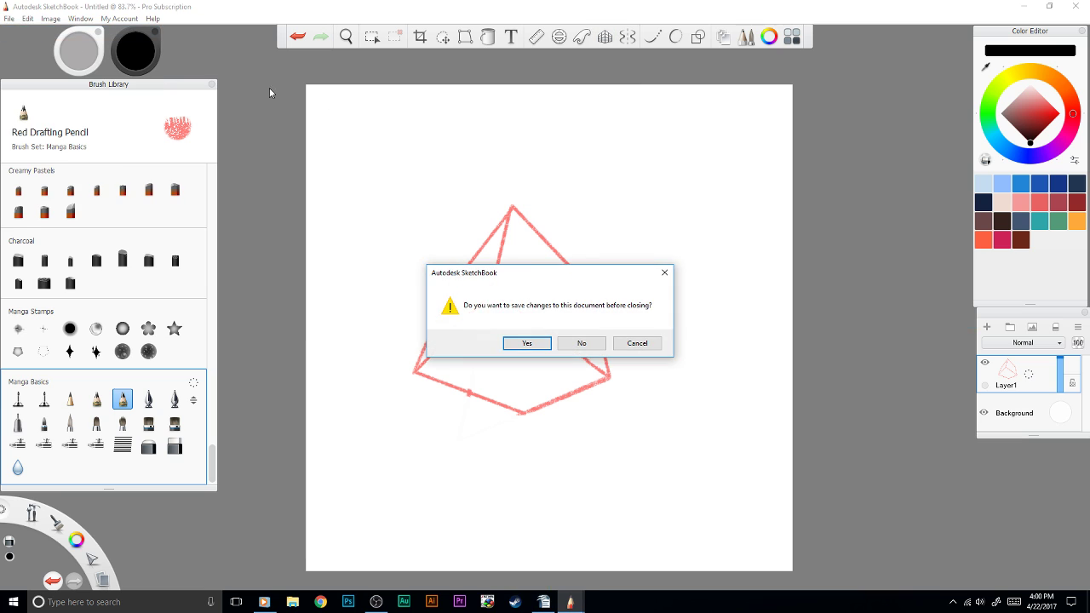
{"action": "left_click", "coordinate": [583, 339]}
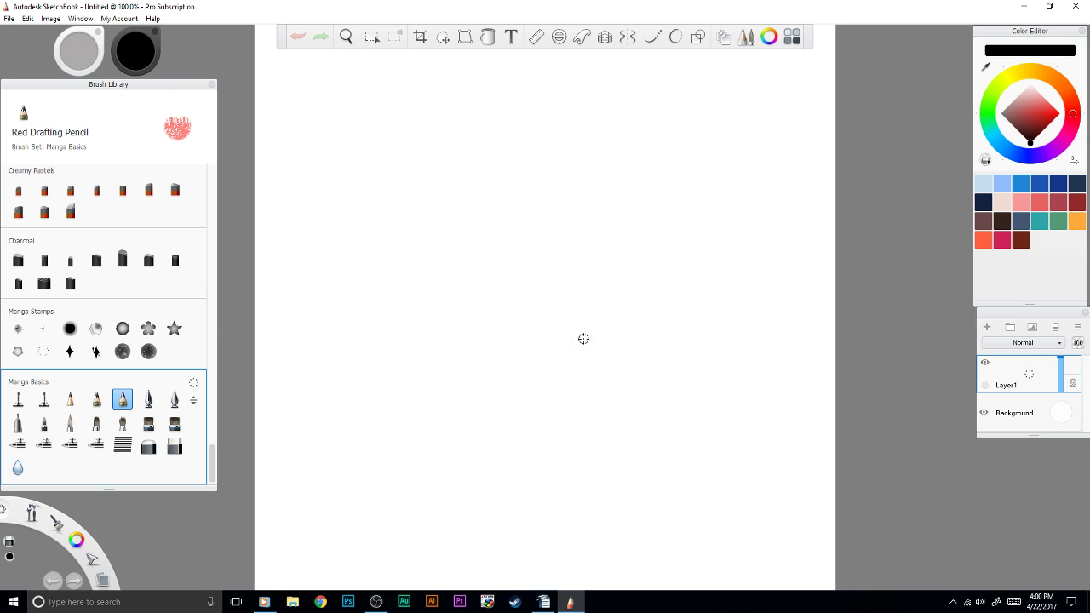
Step: Turn on the fisheye guides and draw a curved tower outline in red with bowed sides, a short top edge and a wide curved base line
{"action": "left_click", "coordinate": [604, 38]}
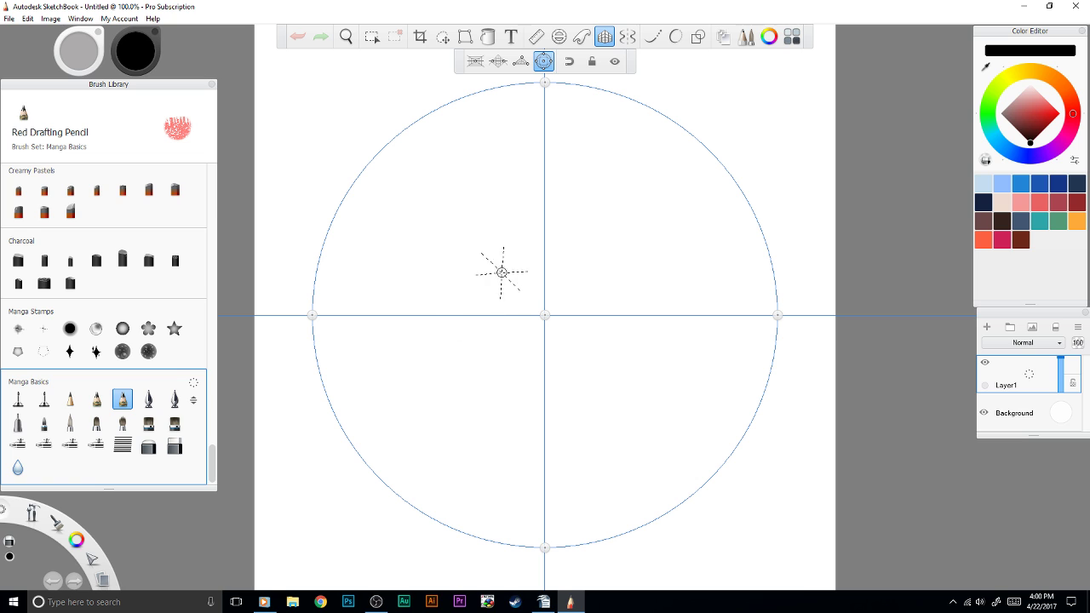
{"action": "left_click_drag", "start_coordinate": [446, 326], "coordinate": [494, 289]}
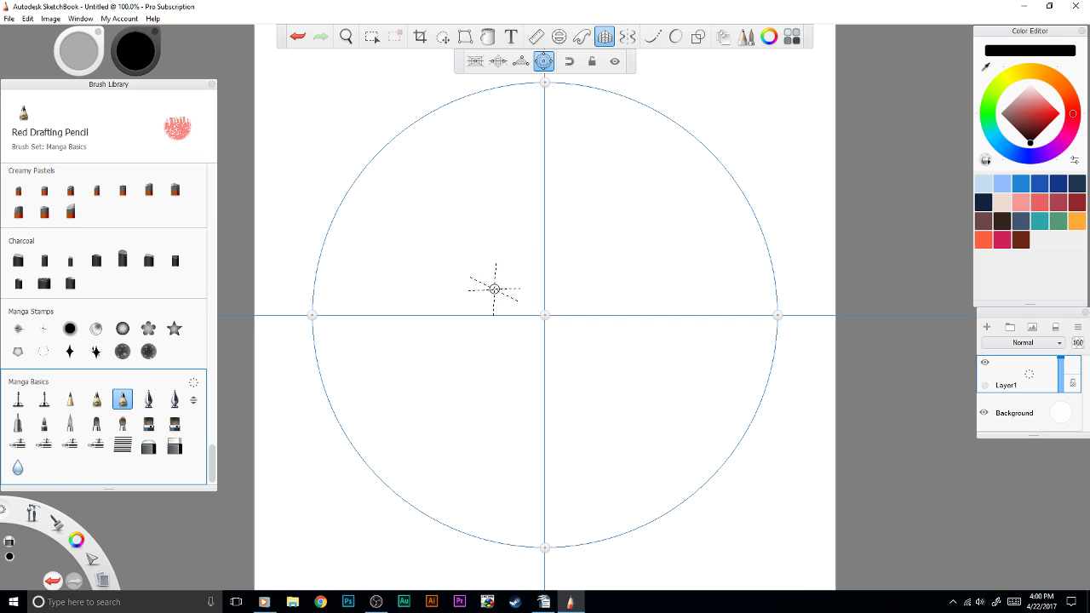
{"action": "mouse_move", "coordinate": [461, 249]}
{"action": "left_mouse_down"}
{"action": "mouse_move", "coordinate": [456, 328]}
{"action": "mouse_move", "coordinate": [463, 237]}
{"action": "mouse_move", "coordinate": [494, 161]}
{"action": "mouse_move", "coordinate": [473, 217]}
{"action": "mouse_move", "coordinate": [467, 398]}
{"action": "left_mouse_up"}
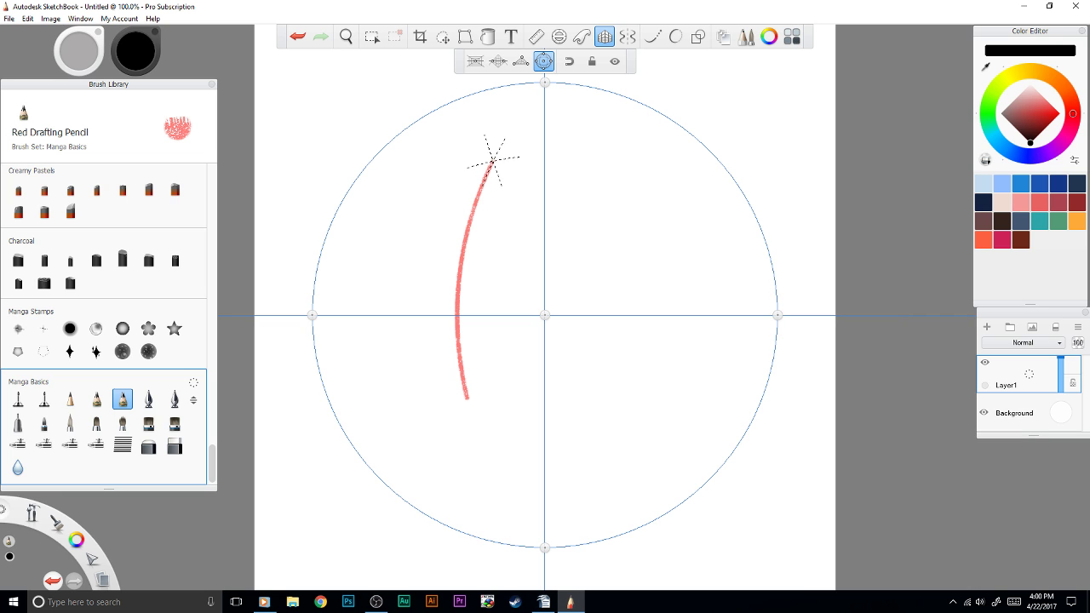
{"action": "mouse_move", "coordinate": [494, 161]}
{"action": "left_mouse_down"}
{"action": "mouse_move", "coordinate": [569, 156]}
{"action": "mouse_move", "coordinate": [589, 287]}
{"action": "left_mouse_up"}
{"action": "left_click_drag", "start_coordinate": [587, 232], "coordinate": [571, 164]}
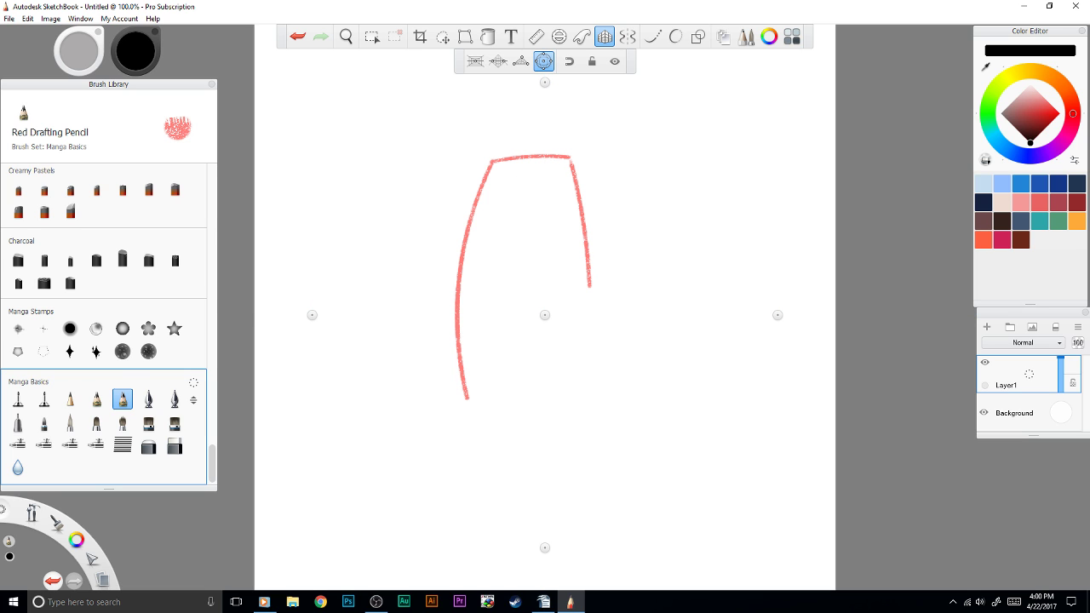
{"action": "mouse_move", "coordinate": [589, 286]}
{"action": "left_mouse_down"}
{"action": "mouse_move", "coordinate": [587, 375]}
{"action": "mouse_move", "coordinate": [589, 290]}
{"action": "left_mouse_up"}
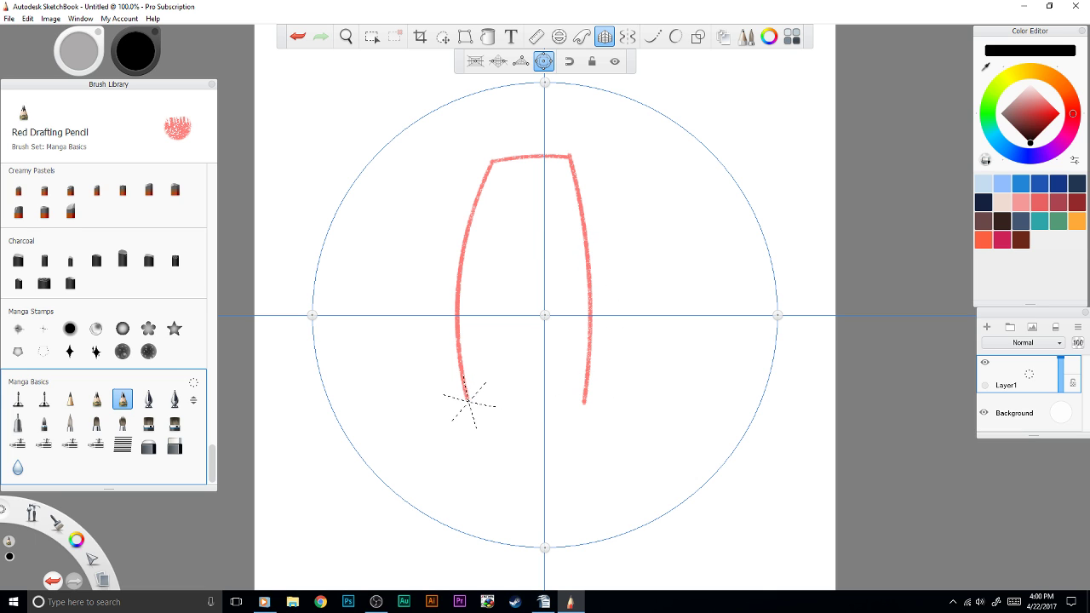
{"action": "mouse_move", "coordinate": [465, 396]}
{"action": "left_mouse_down"}
{"action": "mouse_move", "coordinate": [576, 407]}
{"action": "mouse_move", "coordinate": [697, 372]}
{"action": "mouse_move", "coordinate": [587, 405]}
{"action": "mouse_move", "coordinate": [436, 391]}
{"action": "mouse_move", "coordinate": [400, 375]}
{"action": "left_mouse_up"}
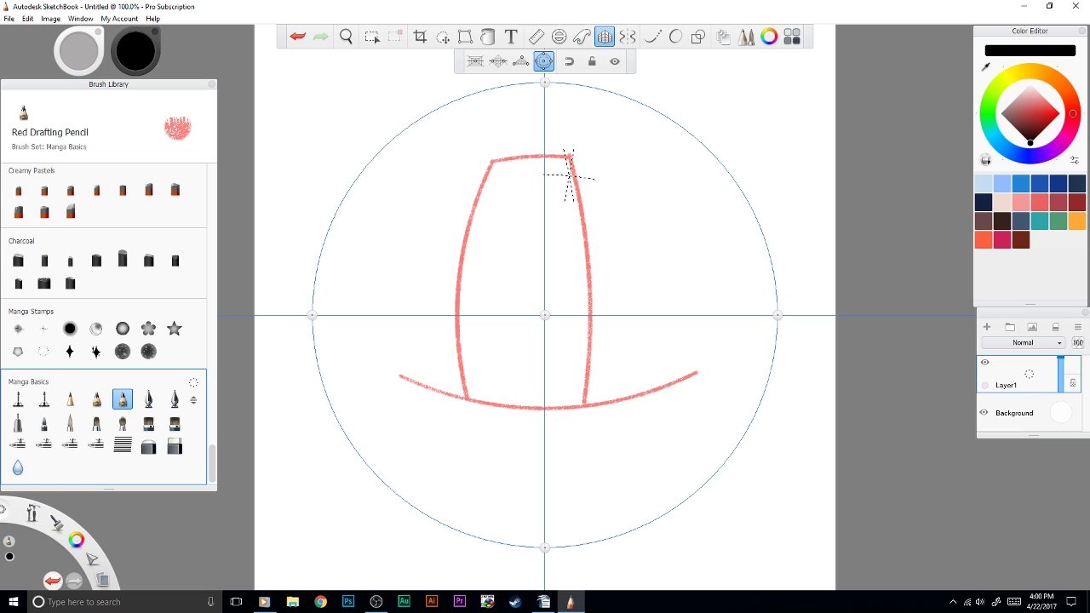
Step: Draw five curved vertical lines inside the tower, running from its top edge down toward the base
{"action": "mouse_move", "coordinate": [502, 161]}
{"action": "left_mouse_down"}
{"action": "mouse_move", "coordinate": [477, 257]}
{"action": "mouse_move", "coordinate": [479, 373]}
{"action": "mouse_move", "coordinate": [489, 210]}
{"action": "left_mouse_up"}
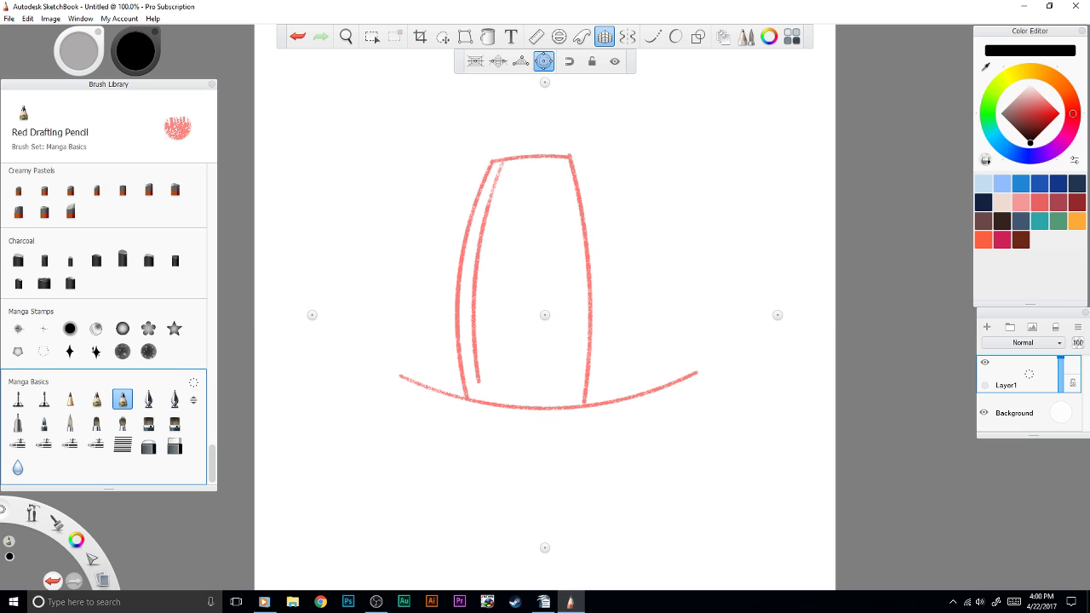
{"action": "left_click_drag", "start_coordinate": [516, 161], "coordinate": [496, 374]}
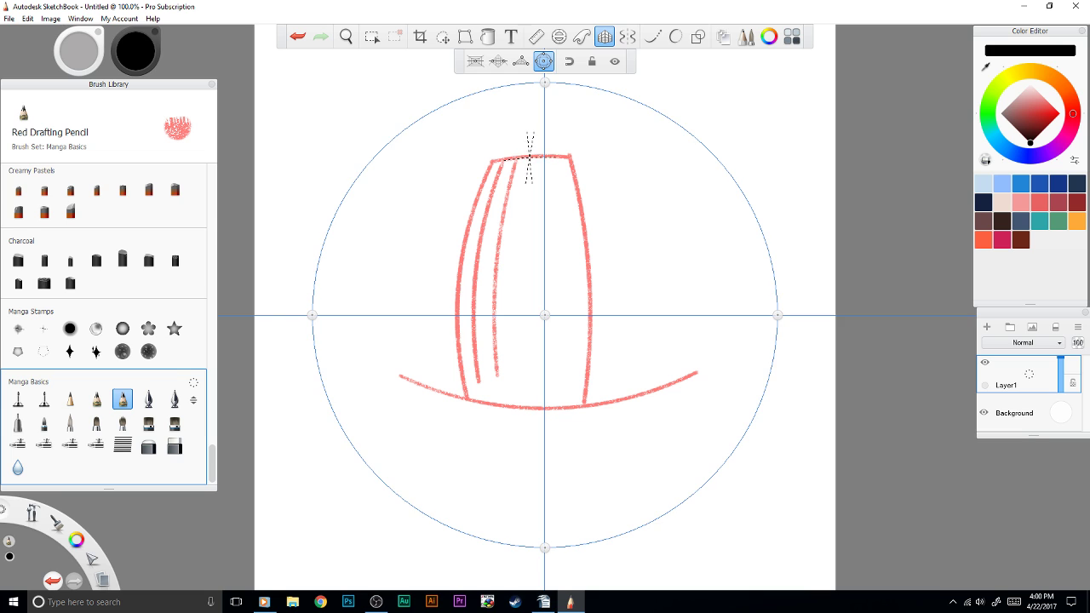
{"action": "left_click_drag", "start_coordinate": [528, 160], "coordinate": [518, 374]}
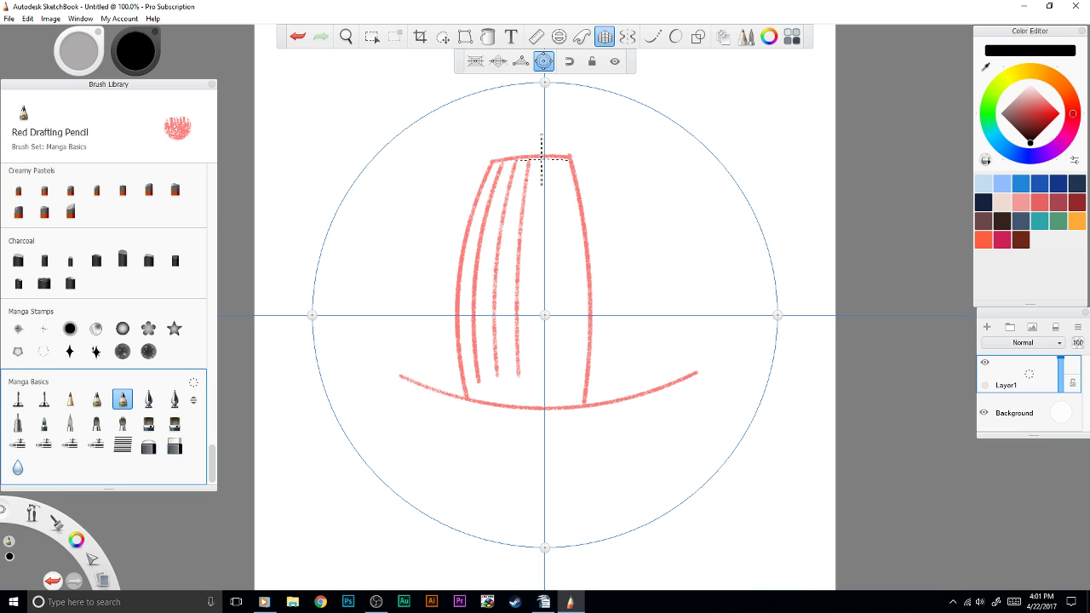
{"action": "left_click_drag", "start_coordinate": [542, 158], "coordinate": [539, 382]}
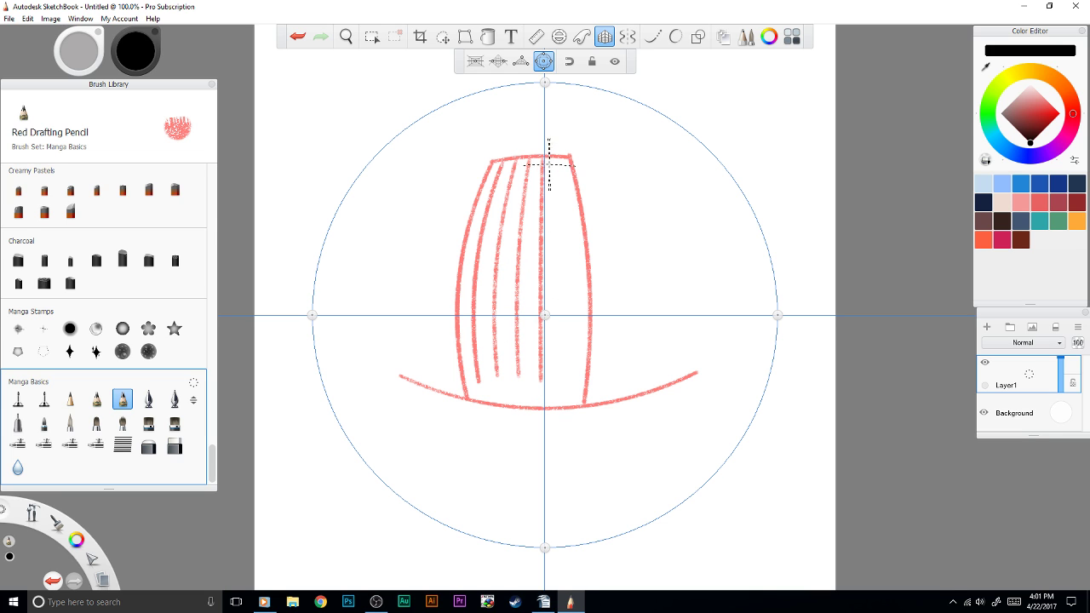
{"action": "left_click_drag", "start_coordinate": [559, 161], "coordinate": [567, 336]}
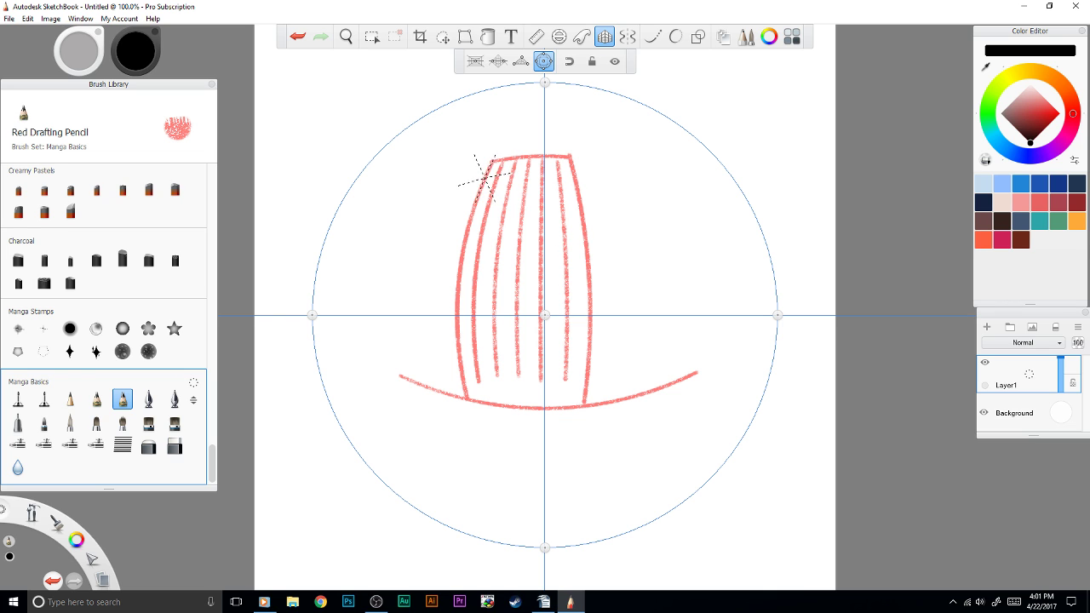
Step: Draw eight curved horizontal lines across the tower from top to base to complete the window grid
{"action": "left_click_drag", "start_coordinate": [485, 176], "coordinate": [539, 171]}
{"action": "left_click_drag", "start_coordinate": [482, 195], "coordinate": [557, 189]}
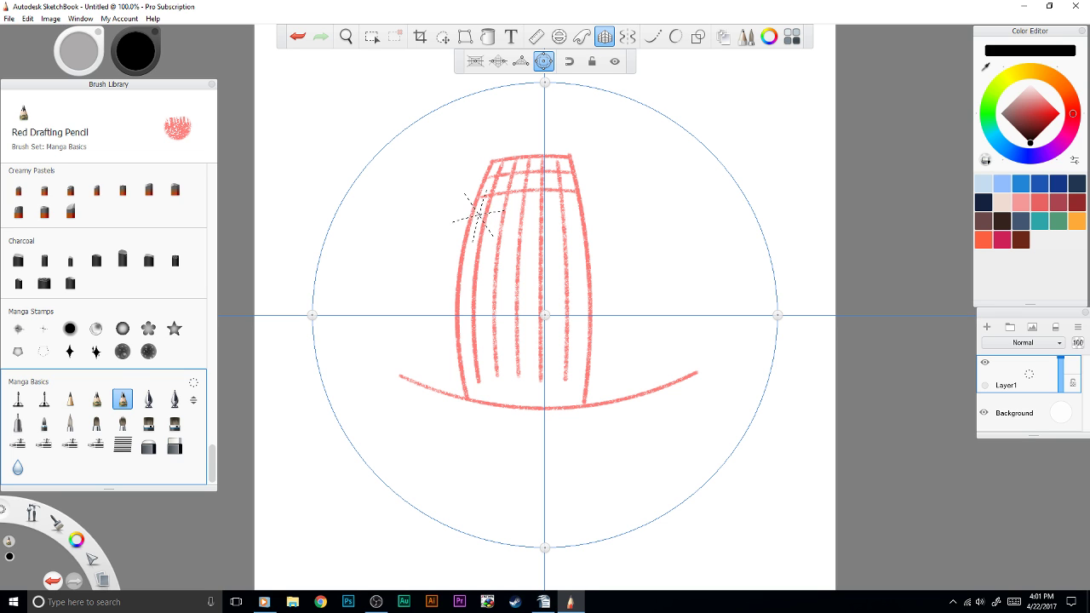
{"action": "left_click_drag", "start_coordinate": [470, 220], "coordinate": [516, 211]}
{"action": "left_click_drag", "start_coordinate": [467, 242], "coordinate": [542, 234]}
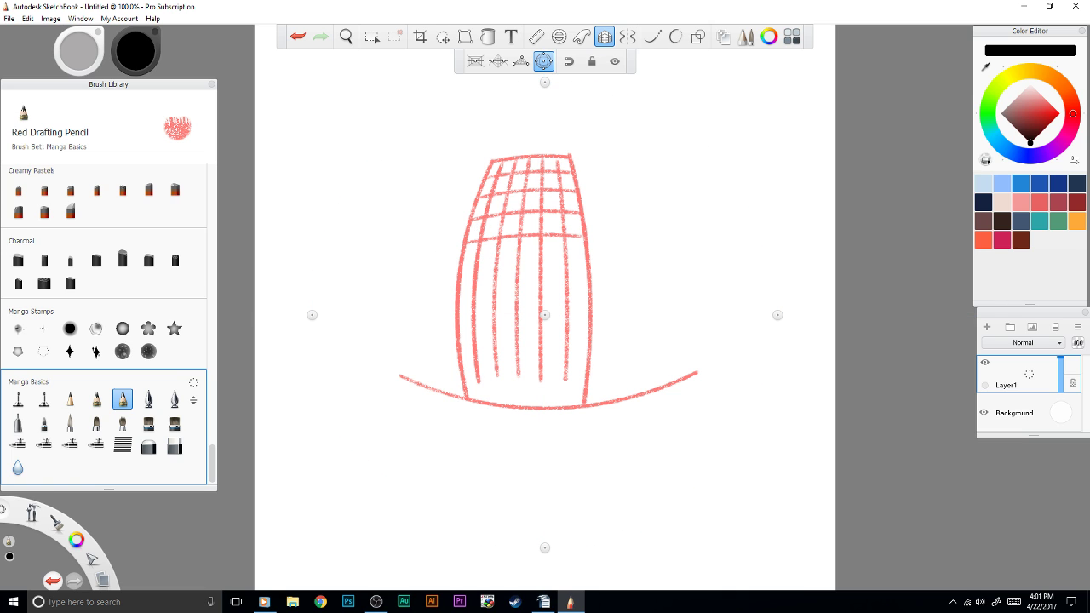
{"action": "left_click_drag", "start_coordinate": [488, 272], "coordinate": [536, 267]}
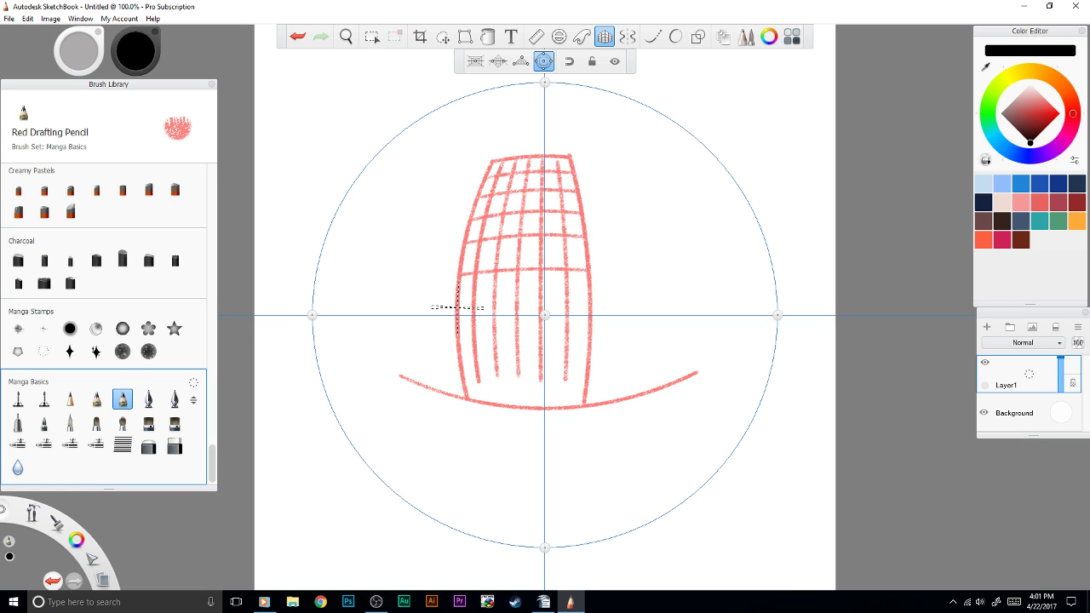
{"action": "left_click_drag", "start_coordinate": [460, 310], "coordinate": [564, 309]}
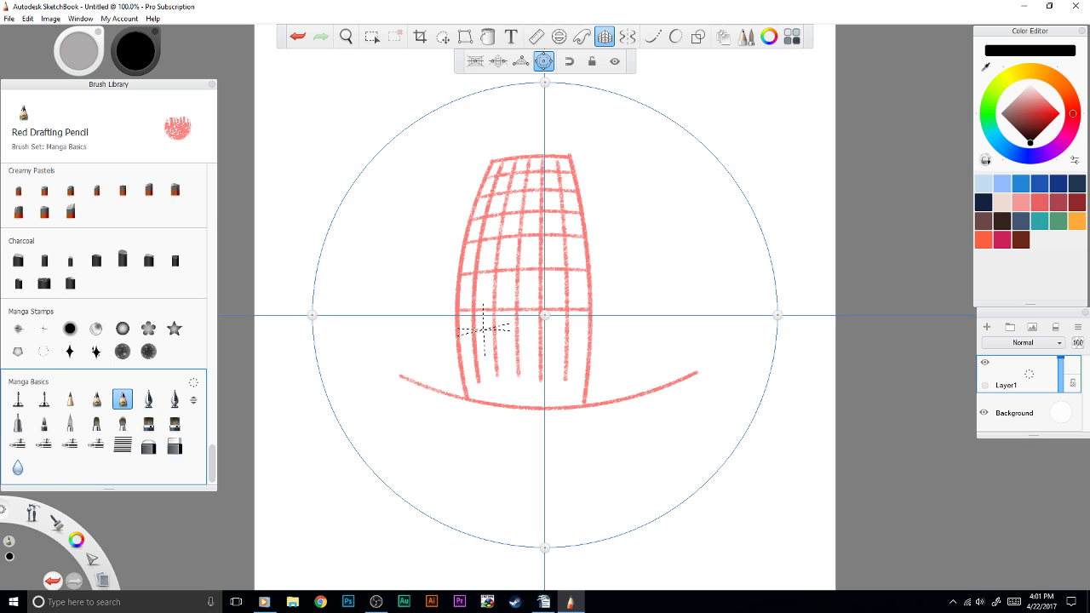
{"action": "left_click_drag", "start_coordinate": [460, 351], "coordinate": [575, 351]}
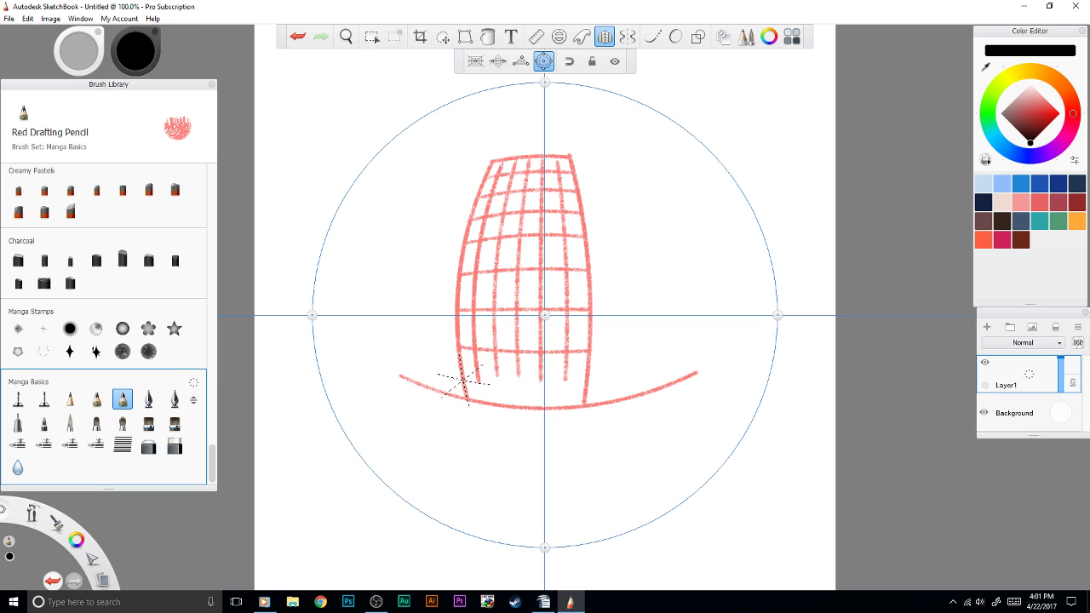
{"action": "left_click_drag", "start_coordinate": [462, 380], "coordinate": [541, 388]}
Step: Draw straight lines from both ends of the base curve to the fisheye center and turn off all drawing guides
{"action": "left_click_drag", "start_coordinate": [395, 376], "coordinate": [499, 337]}
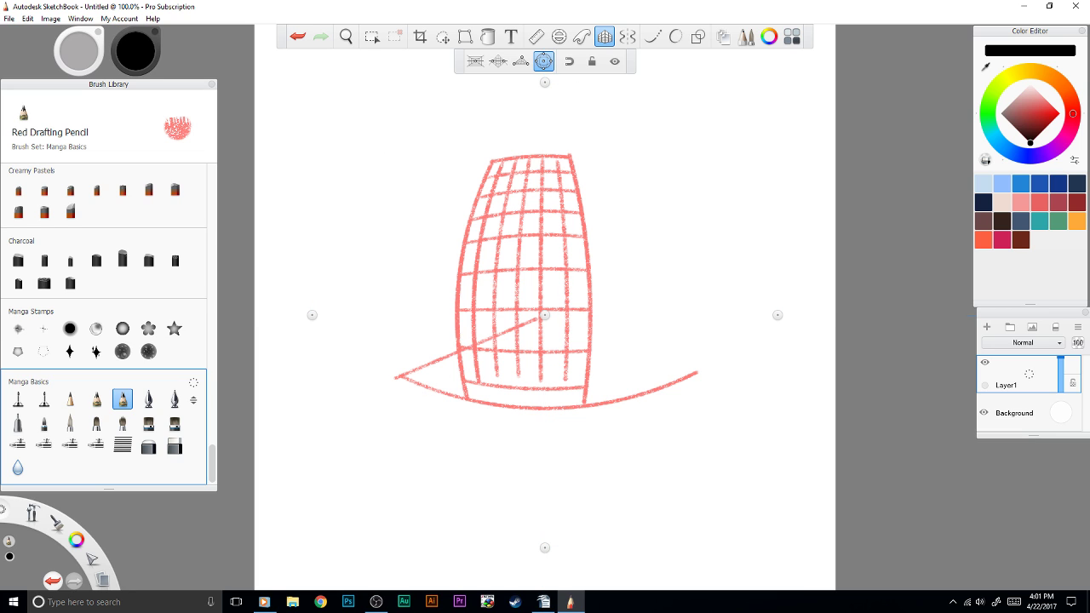
{"action": "left_click_drag", "start_coordinate": [697, 372], "coordinate": [549, 315]}
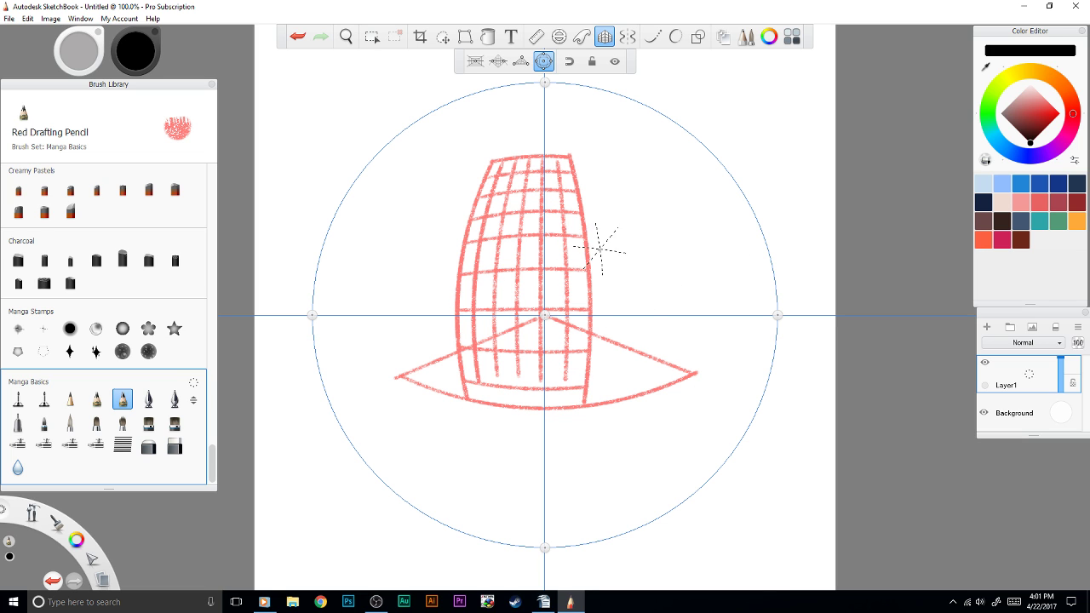
{"action": "left_click", "coordinate": [605, 41]}
{"action": "left_click", "coordinate": [626, 37]}
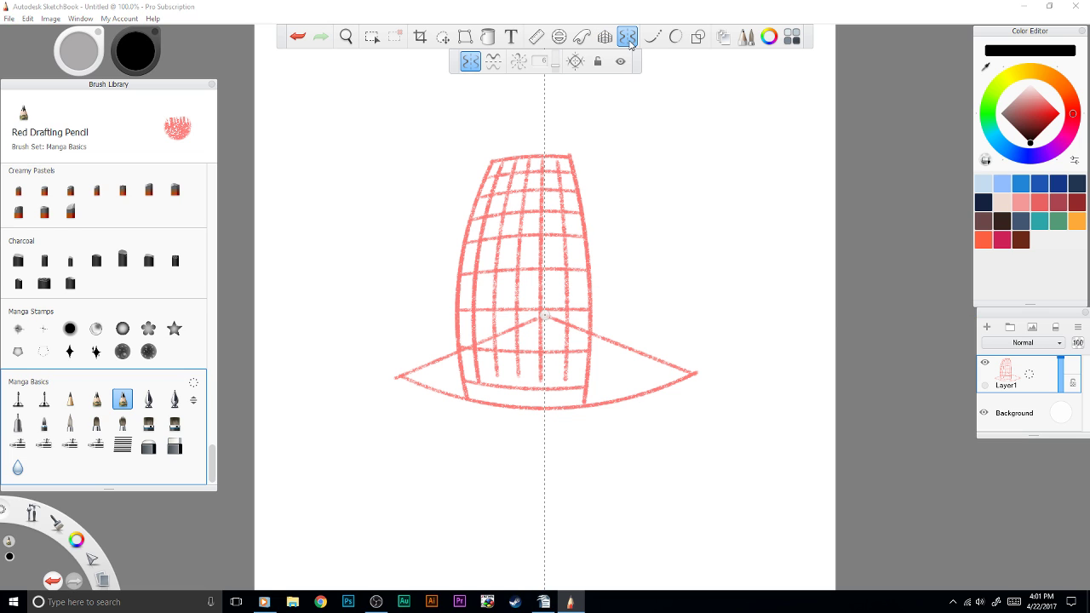
{"action": "left_click", "coordinate": [628, 38]}
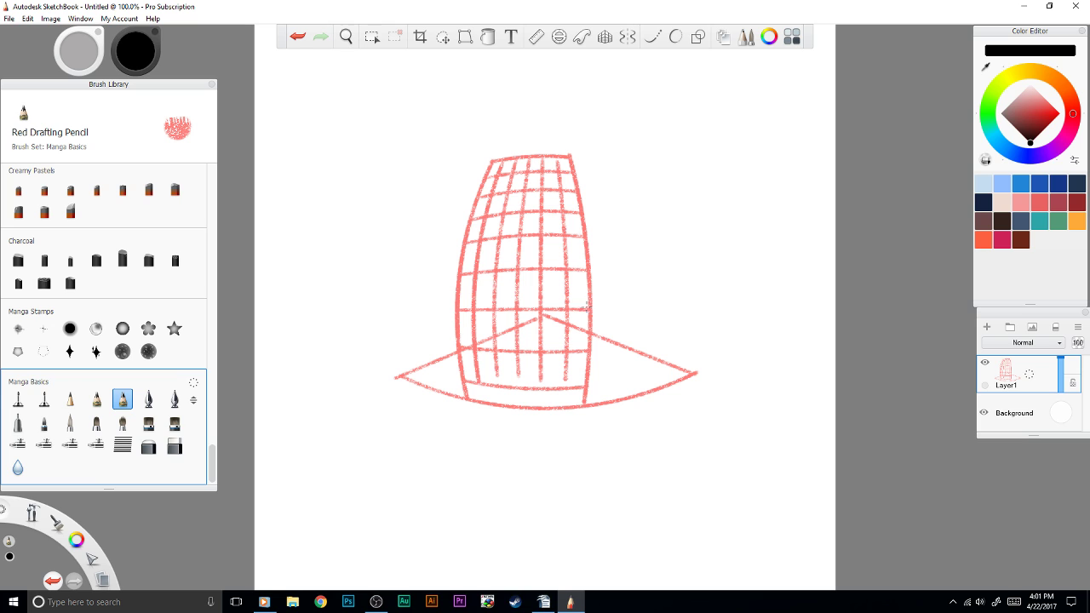